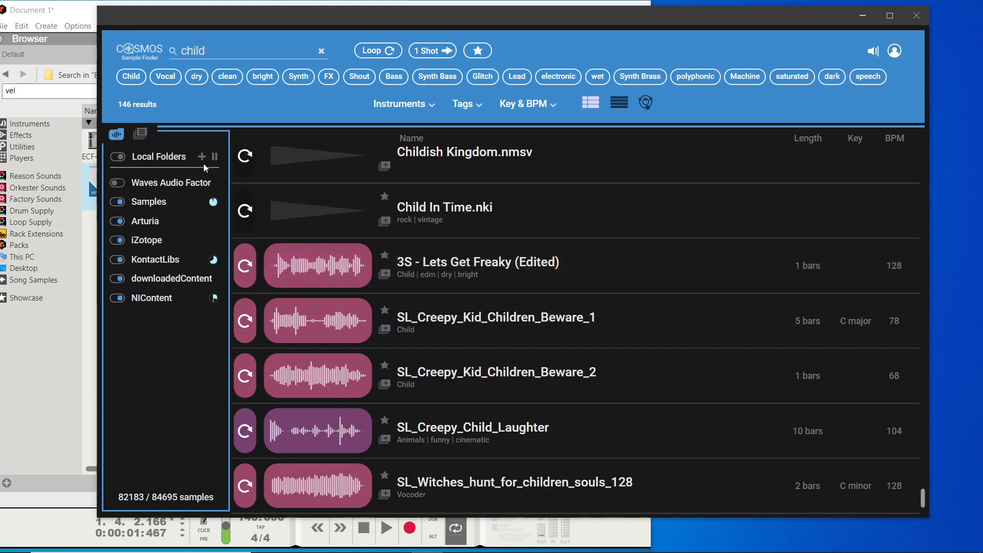
# Step: Open the folder chooser for adding a local sample folder and dismiss it without adding one
pyautogui.click(201, 157)
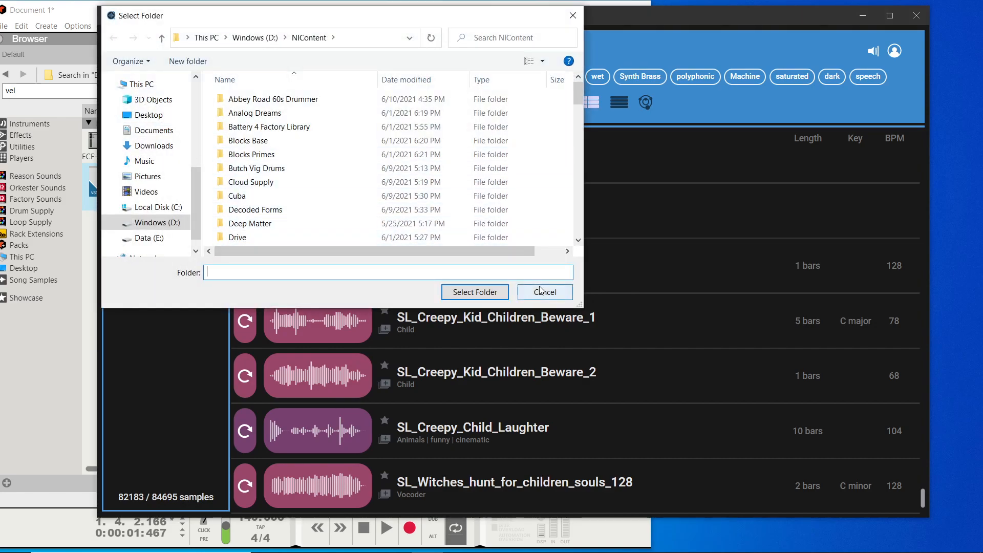
pyautogui.click(475, 292)
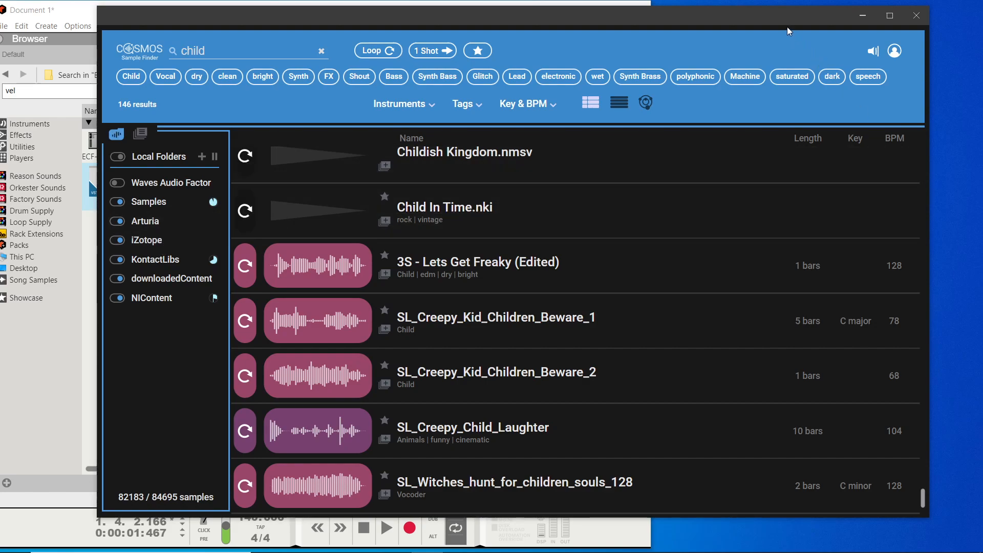
pyautogui.moveTo(776, 21); pyautogui.dragTo(797, 27)
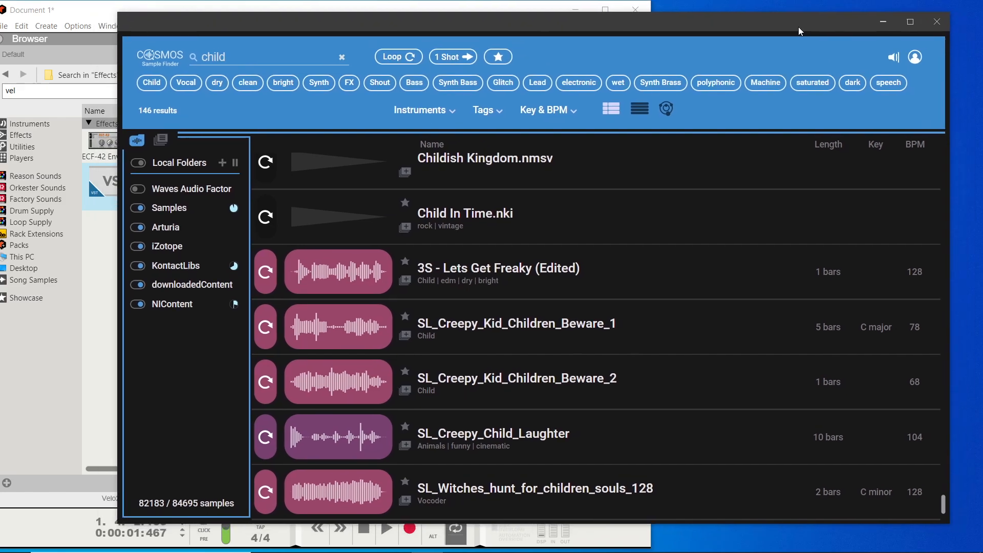
# Step: Open Task Manager and change the CPU performance graph to show logical processors
pyautogui.moveTo(743, 550)
pyautogui.rightClick(702, 551)
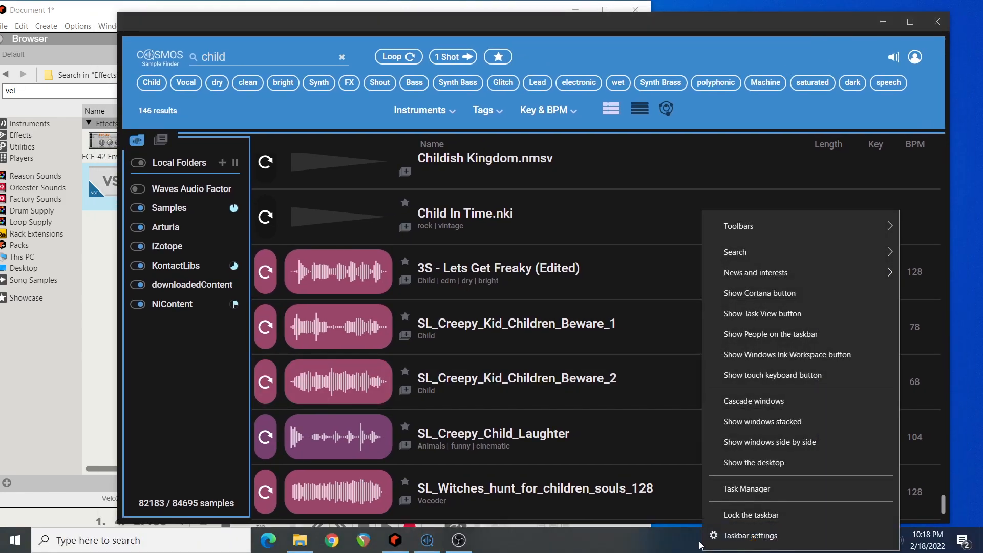
pyautogui.click(732, 498)
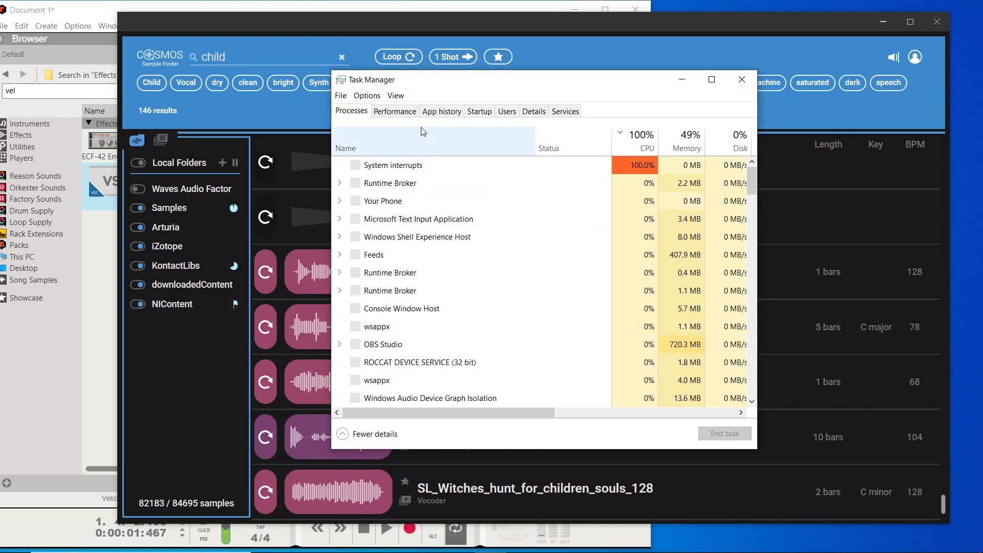
pyautogui.click(409, 115)
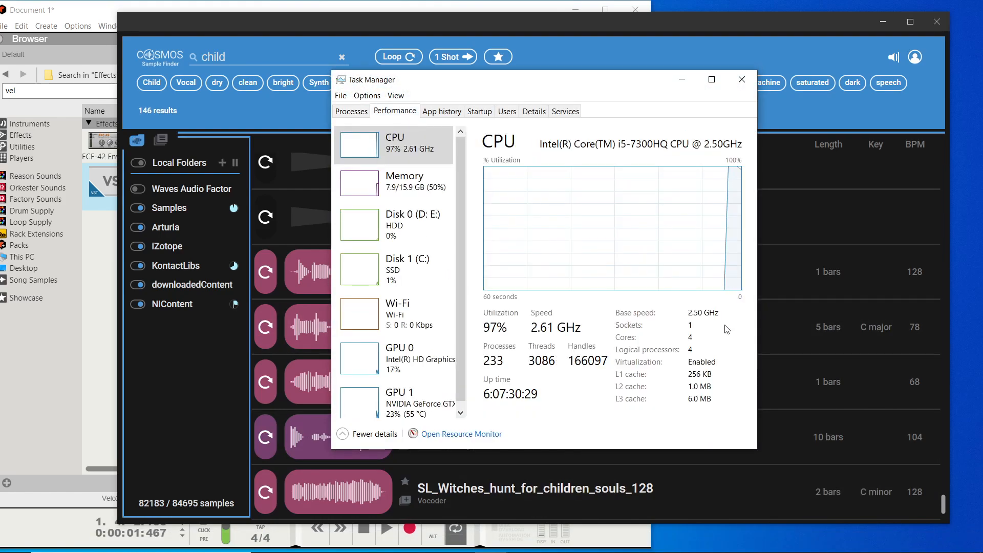
pyautogui.rightClick(574, 215)
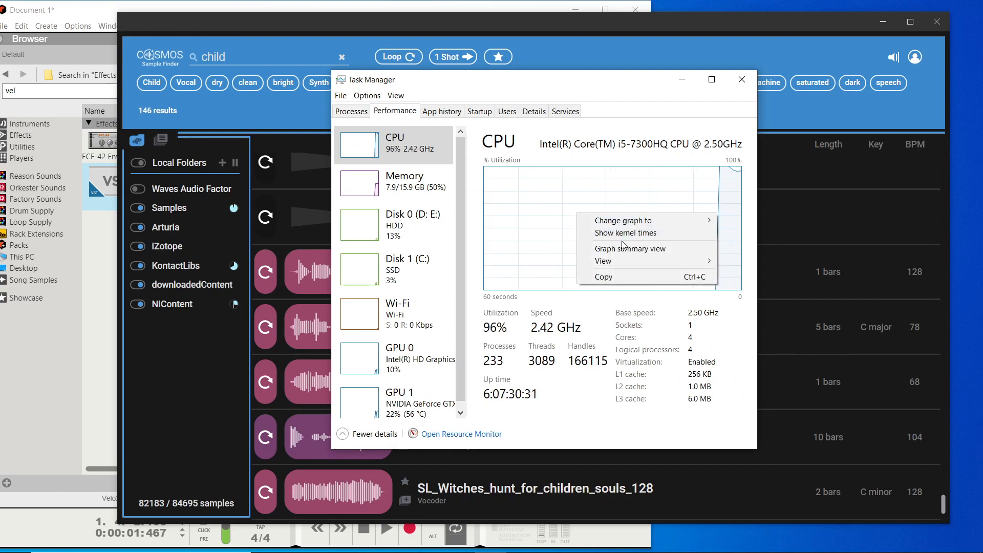
pyautogui.moveTo(660, 222)
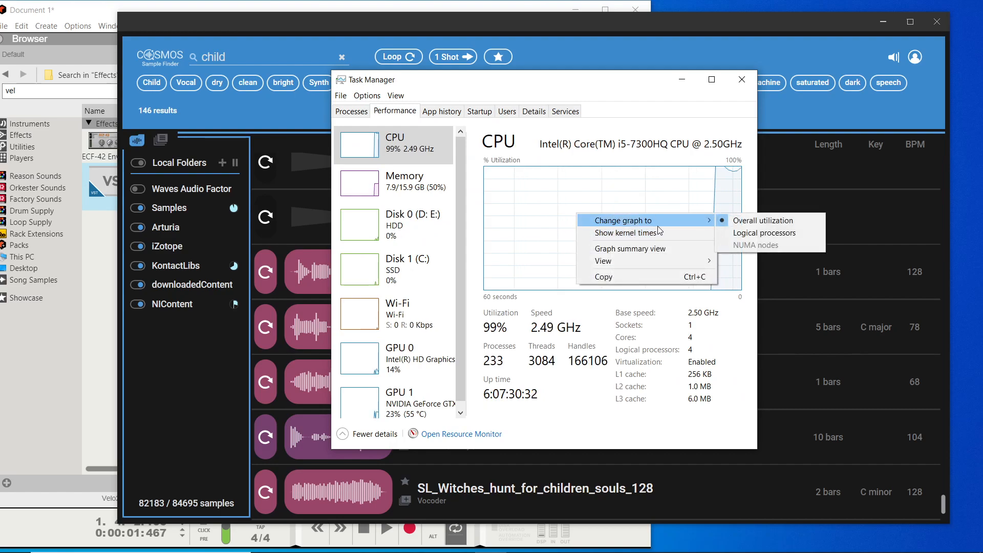
pyautogui.click(796, 233)
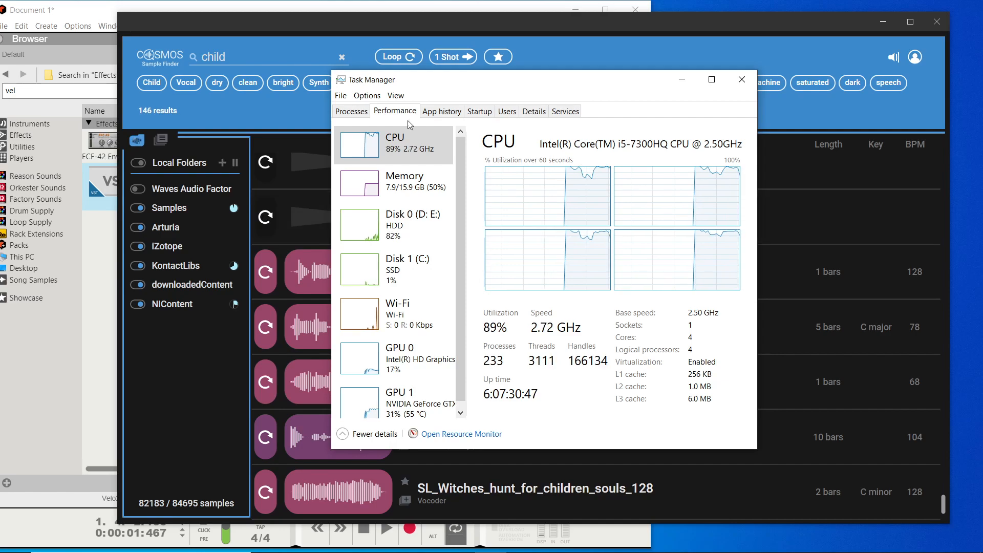
# Step: Check the running processes by CPU usage, and minimize Task Manager
pyautogui.click(365, 116)
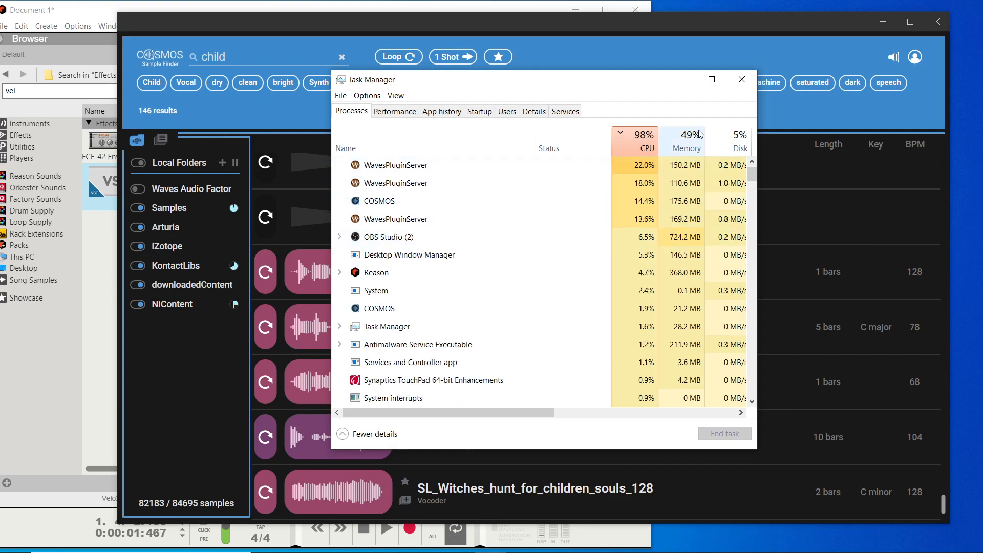
pyautogui.click(687, 79)
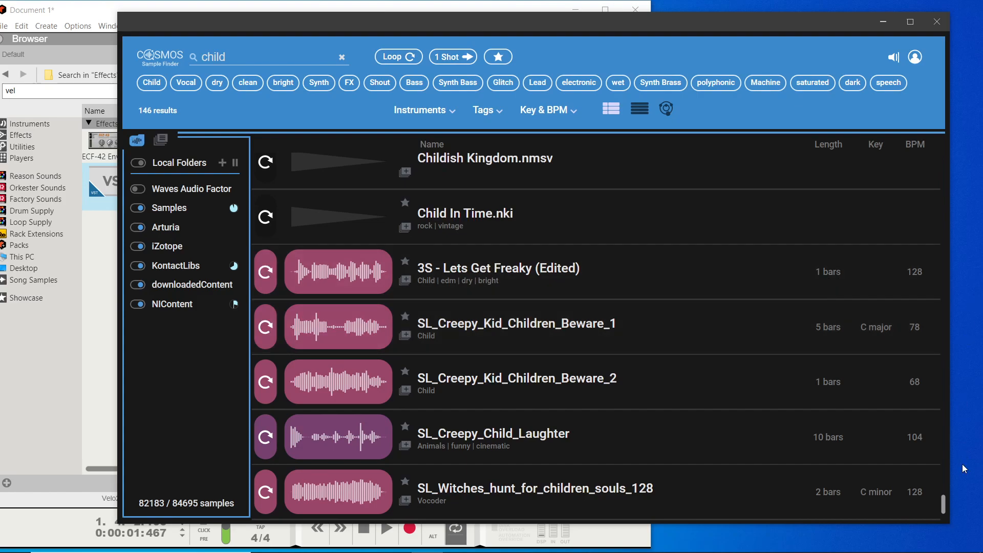
# Step: Clear the "child" search and filter the sample library by the Drums and Snare tags
pyautogui.moveTo(941, 503); pyautogui.dragTo(930, 180)
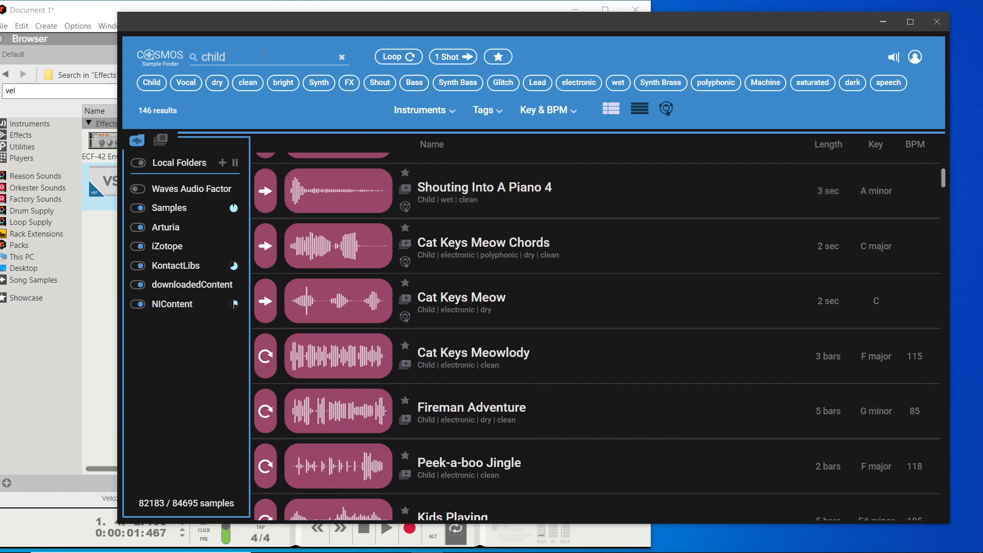
pyautogui.click(343, 56)
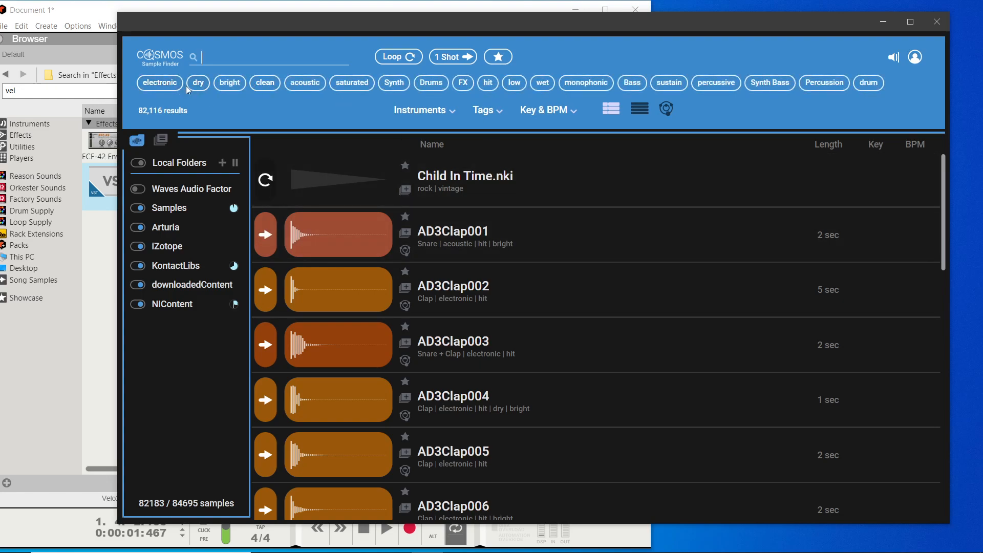
pyautogui.click(427, 84)
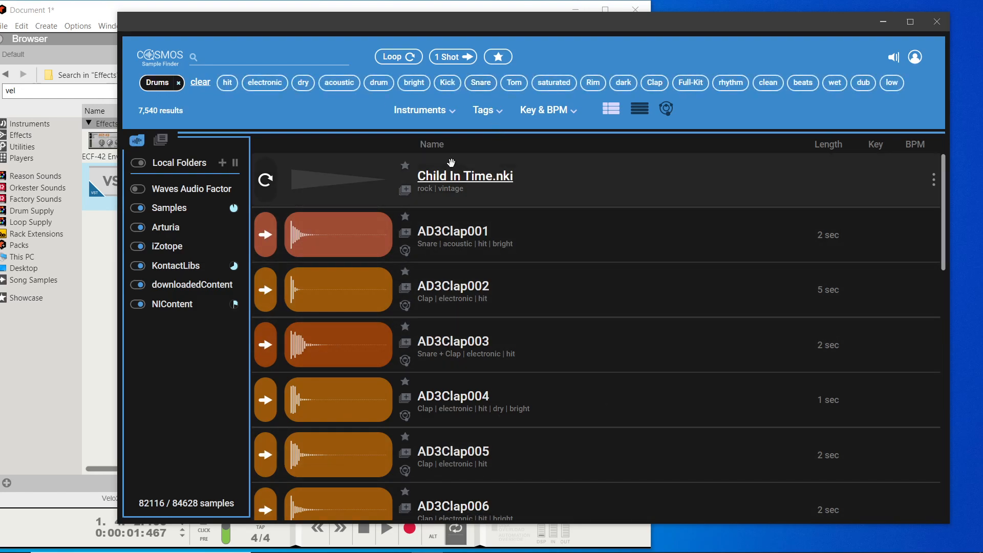
pyautogui.click(479, 83)
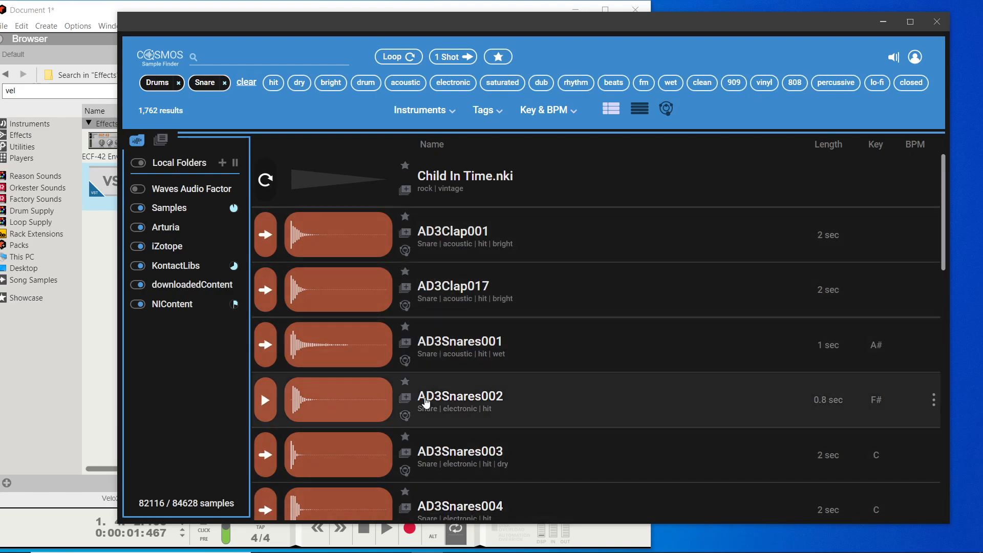
# Step: Audition the samples AD3Snares002, AD3Snares001, AD3Clap017 and AD3Clap001
pyautogui.click(271, 405)
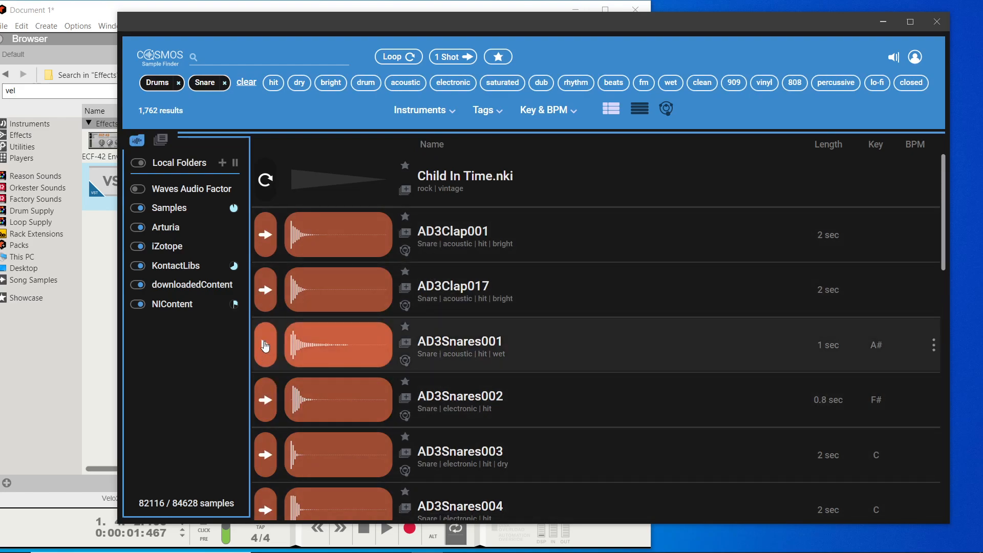
pyautogui.click(265, 345)
pyautogui.click(265, 290)
pyautogui.click(262, 236)
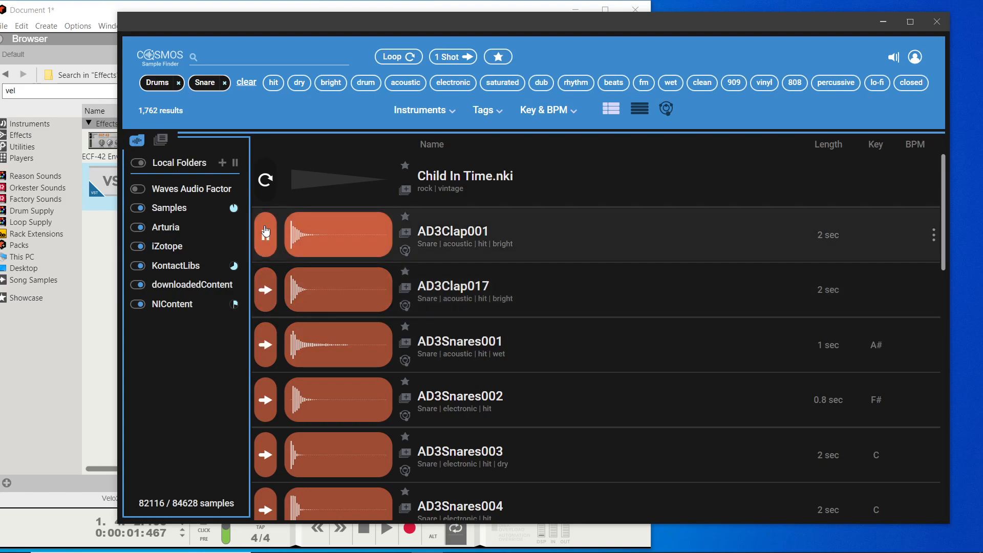
# Step: Browse further down the snare results, examining the sample names, tags, lengths and keys
pyautogui.moveTo(942, 233); pyautogui.dragTo(942, 491)
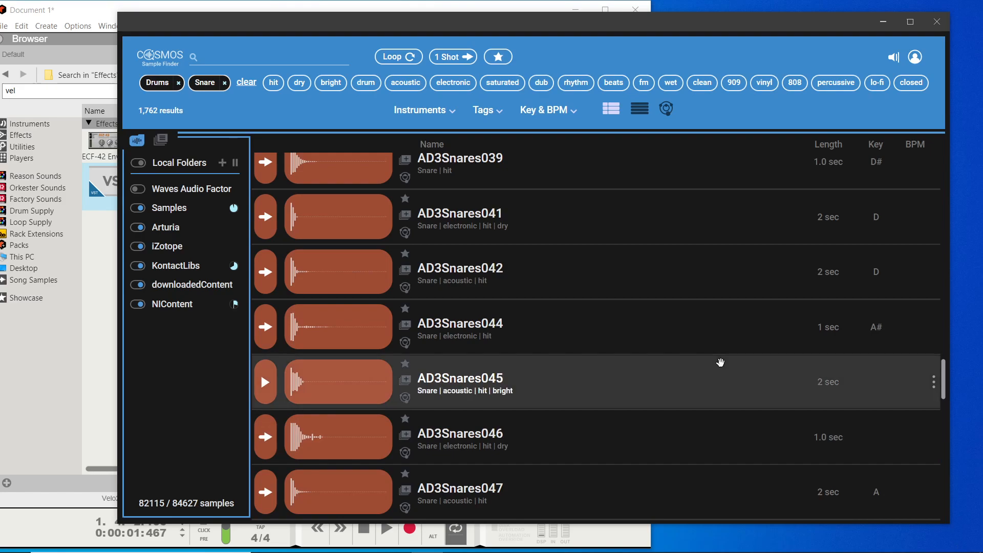
pyautogui.scroll(-15, 720, 362)
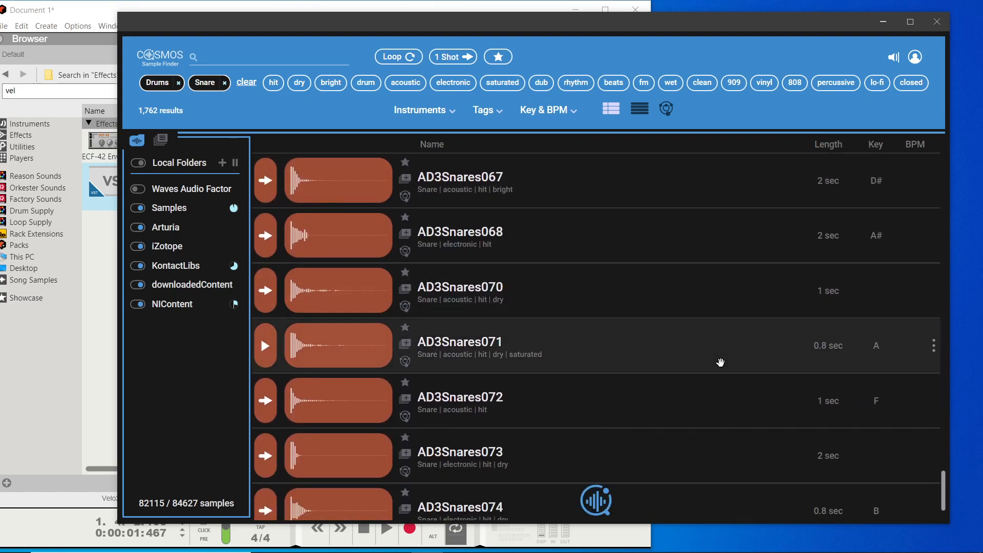
pyautogui.scroll(-15, 720, 363)
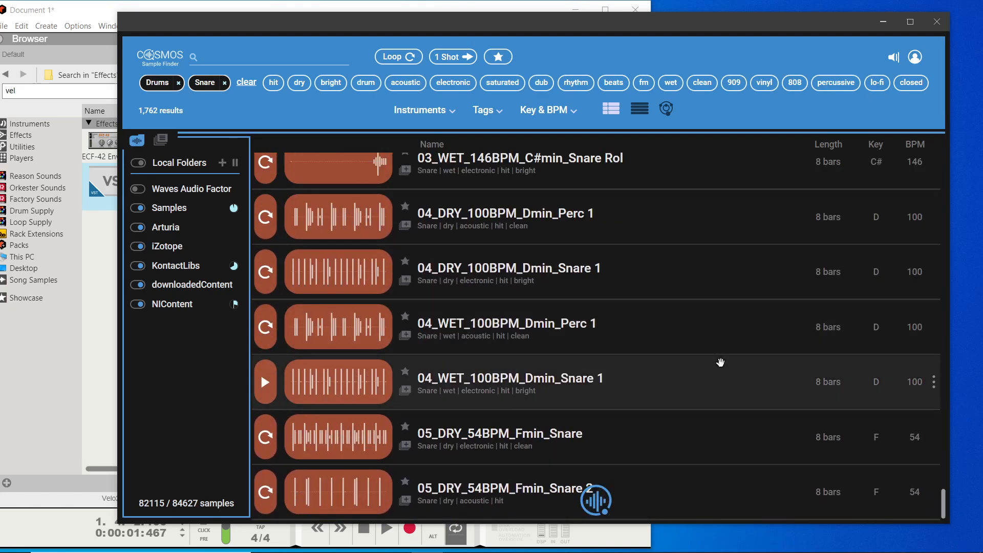
pyautogui.scroll(-15, 721, 362)
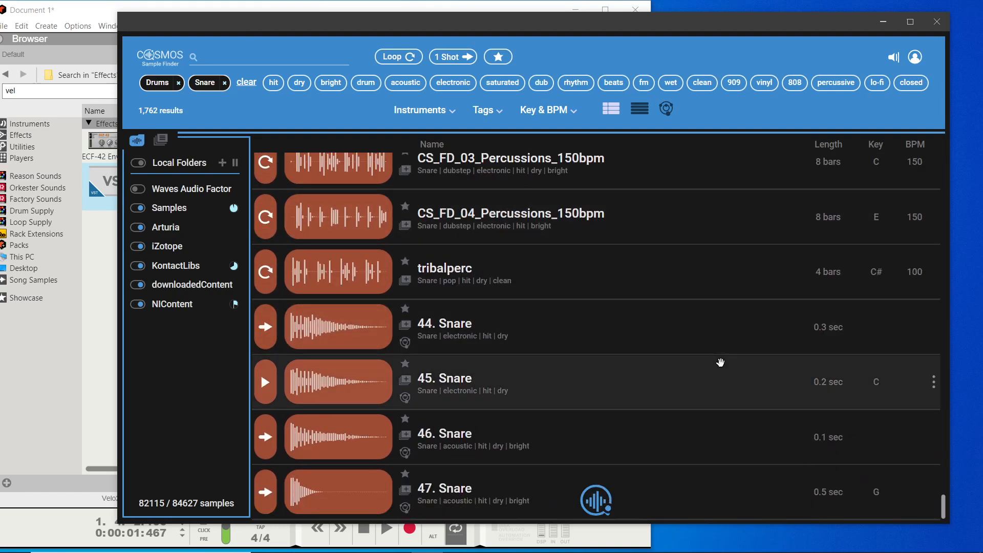
pyautogui.scroll(-15, 720, 363)
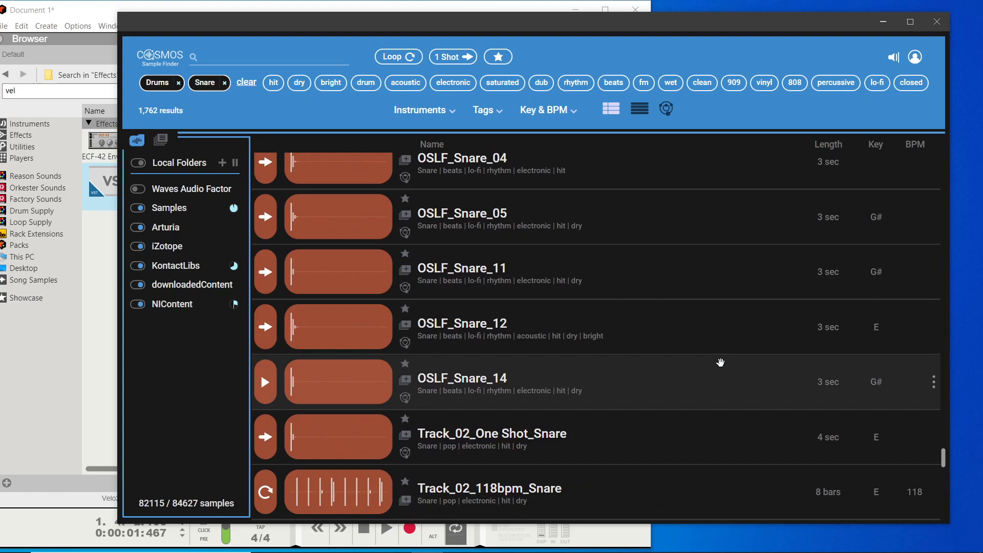
pyautogui.scroll(-5, 721, 363)
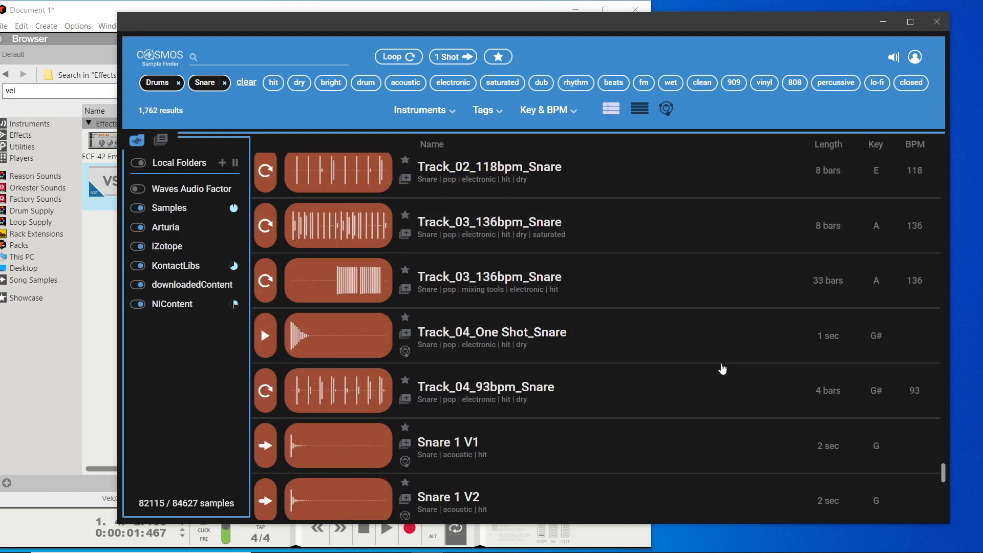
pyautogui.scroll(-5, 721, 366)
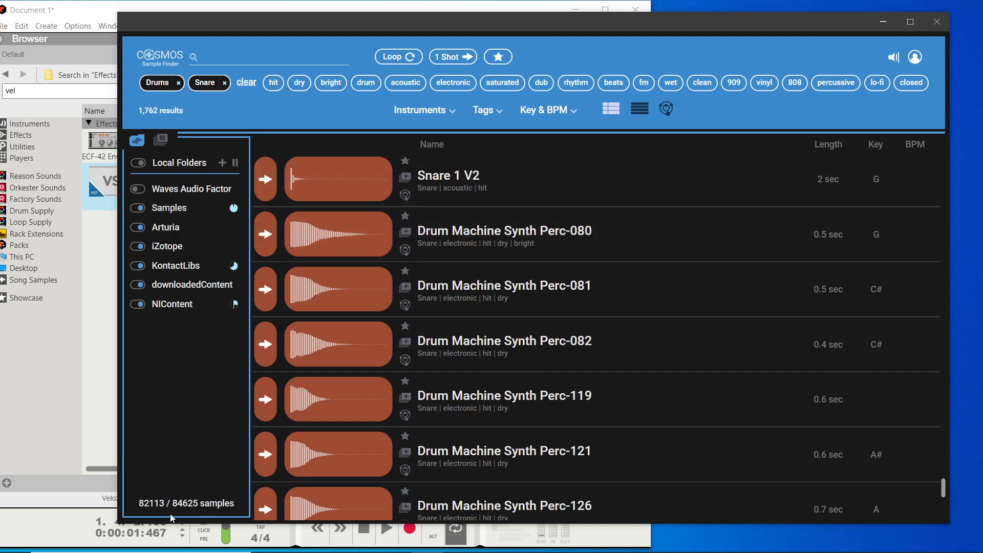
# Step: Remove the Snare and Drums filters, and audition the samples AD3Clap001 and AD3Clap002
pyautogui.click(225, 83)
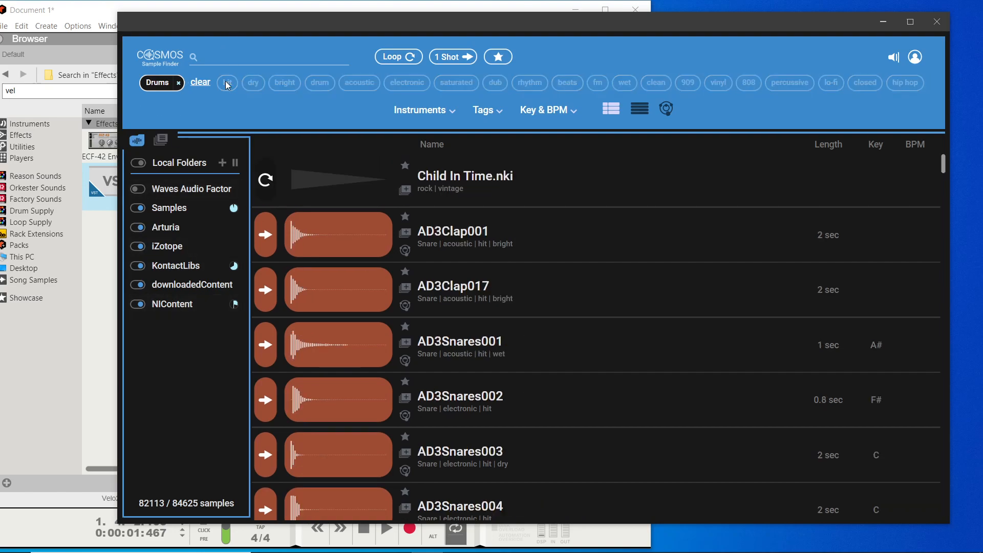
pyautogui.click(179, 83)
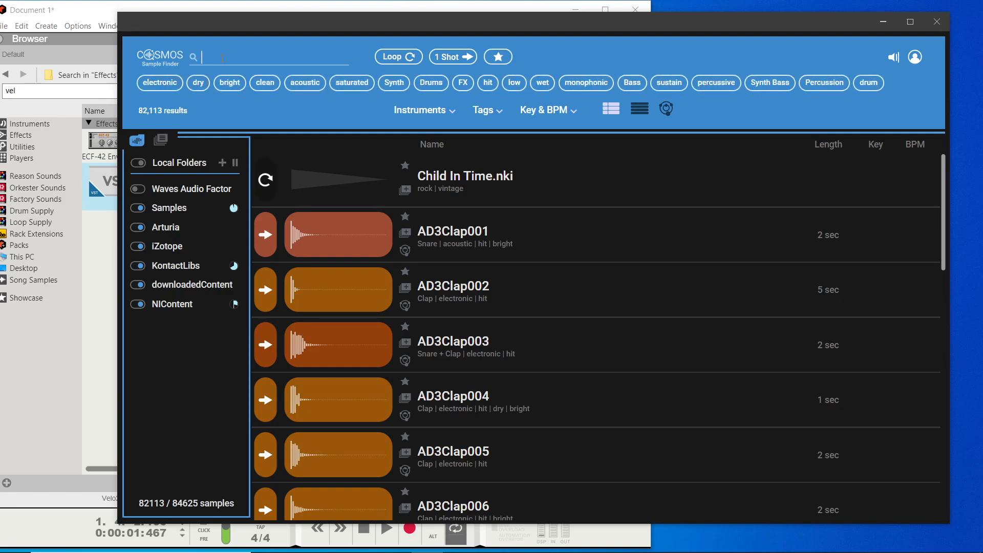
pyautogui.click(223, 58)
pyautogui.click(266, 235)
pyautogui.click(263, 287)
# Step: Filter the samples to the key of C and a tempo of 135 BPM ± 10
pyautogui.click(533, 111)
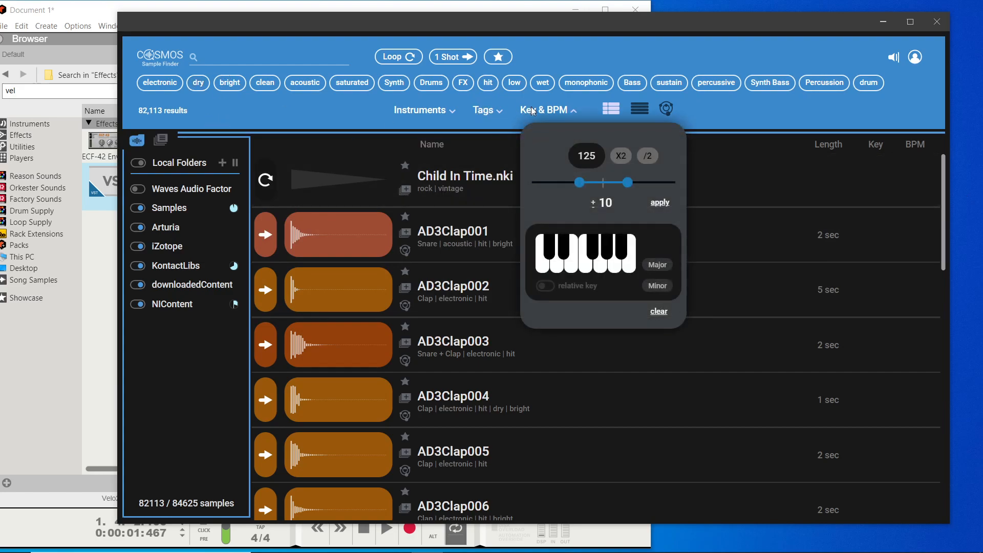
pyautogui.click(541, 263)
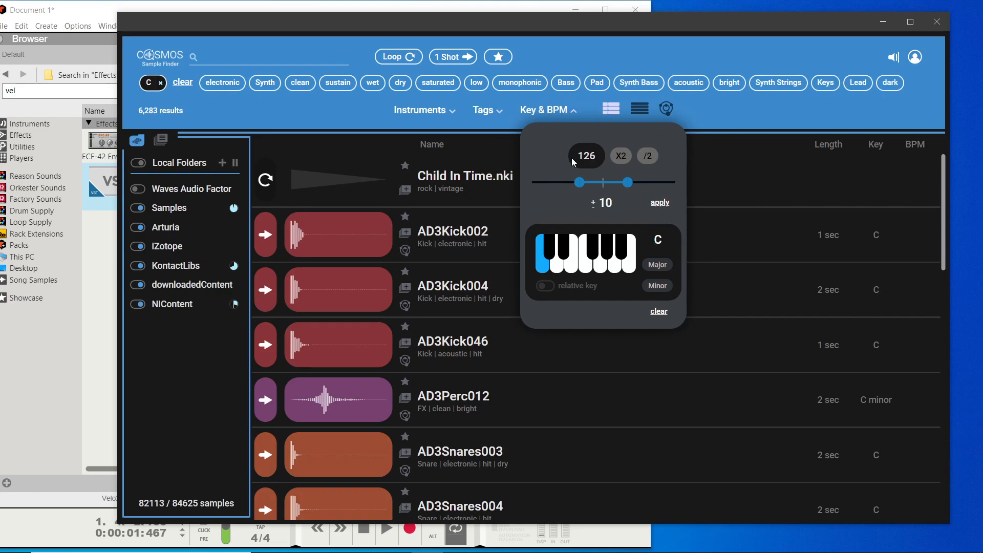
pyautogui.scroll(-6, 585, 149)
pyautogui.click(660, 203)
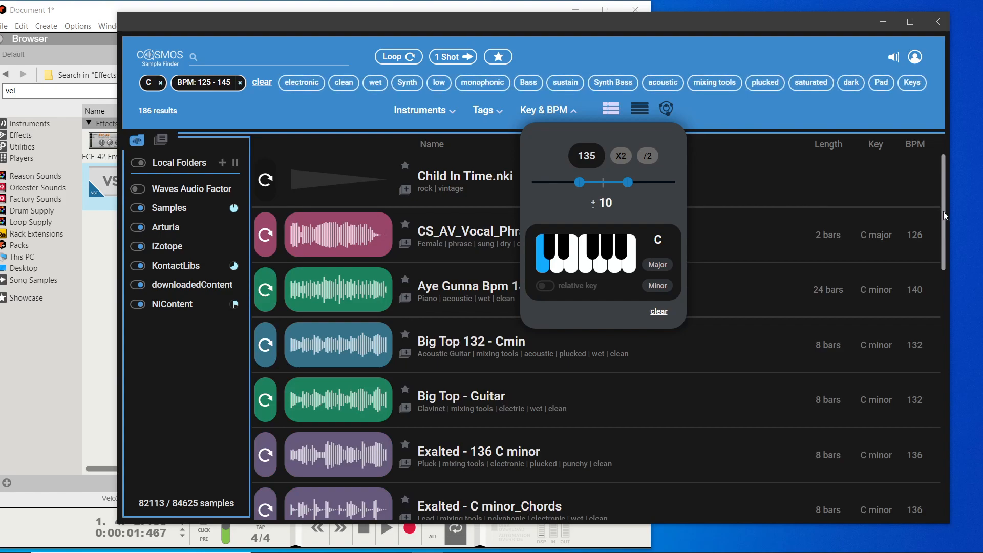
# Step: Play the Carpe_Death_138bpm_Piano_Fm loop and browse the neighbouring samples in the filtered results
pyautogui.moveTo(944, 231); pyautogui.dragTo(952, 385)
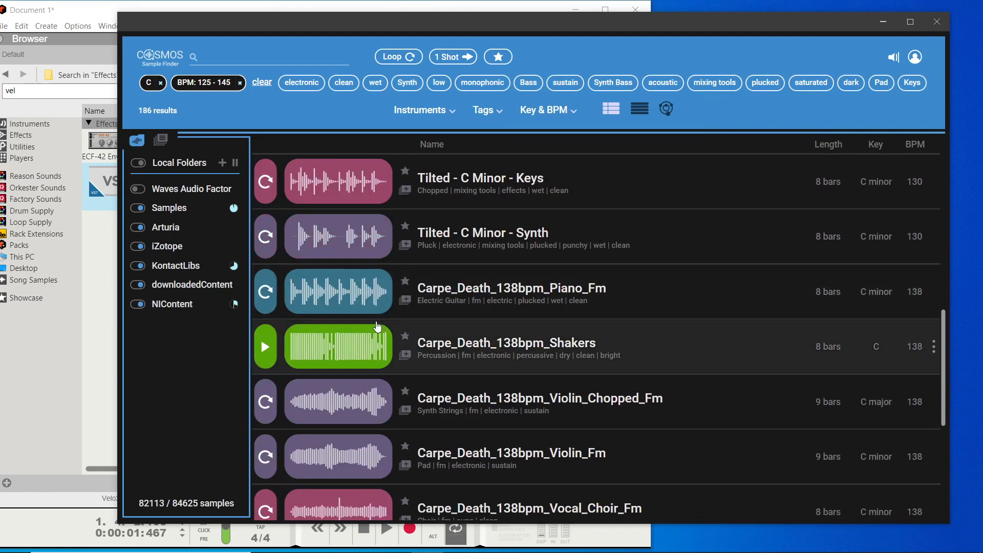
pyautogui.click(273, 306)
pyautogui.click(273, 306)
pyautogui.click(272, 306)
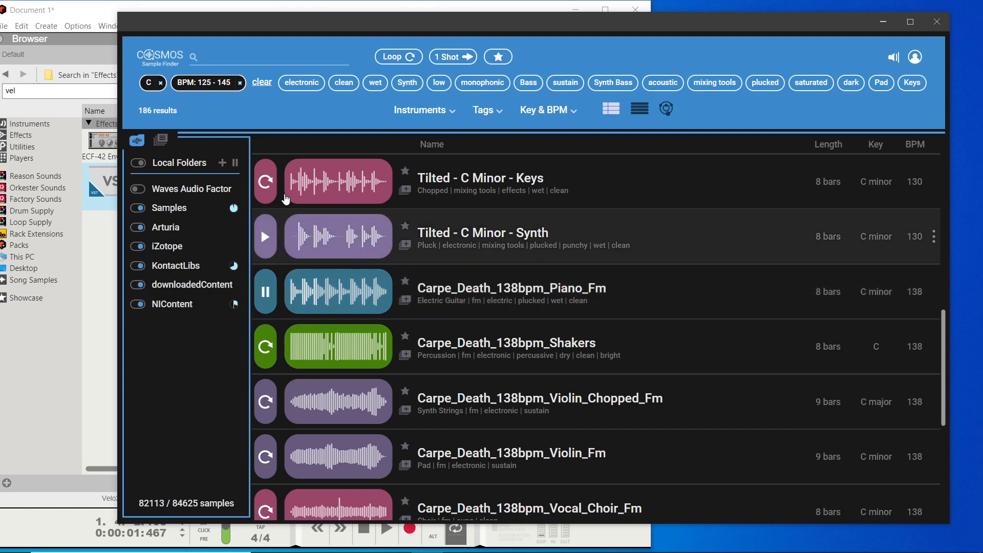
pyautogui.scroll(-5, 358, 308)
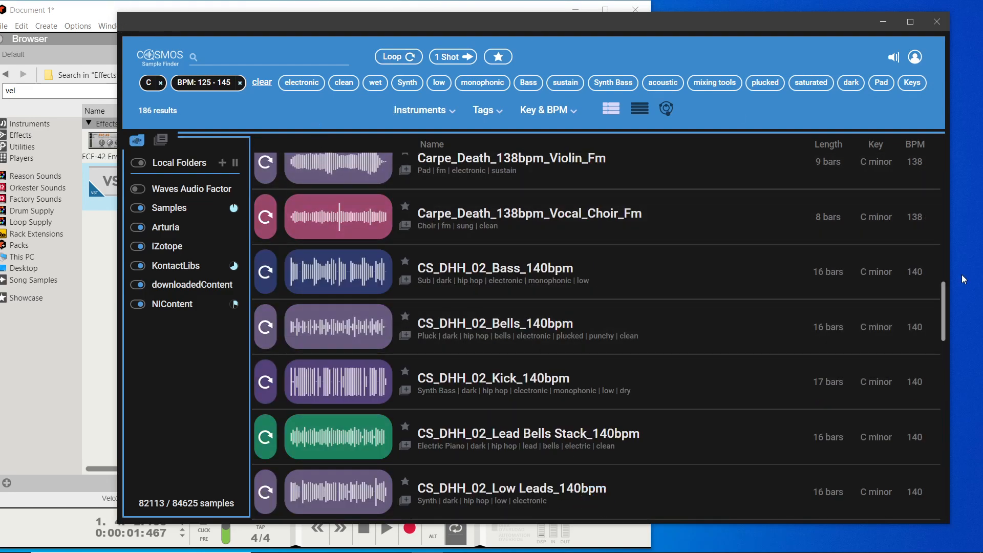
pyautogui.moveTo(944, 306); pyautogui.dragTo(944, 279)
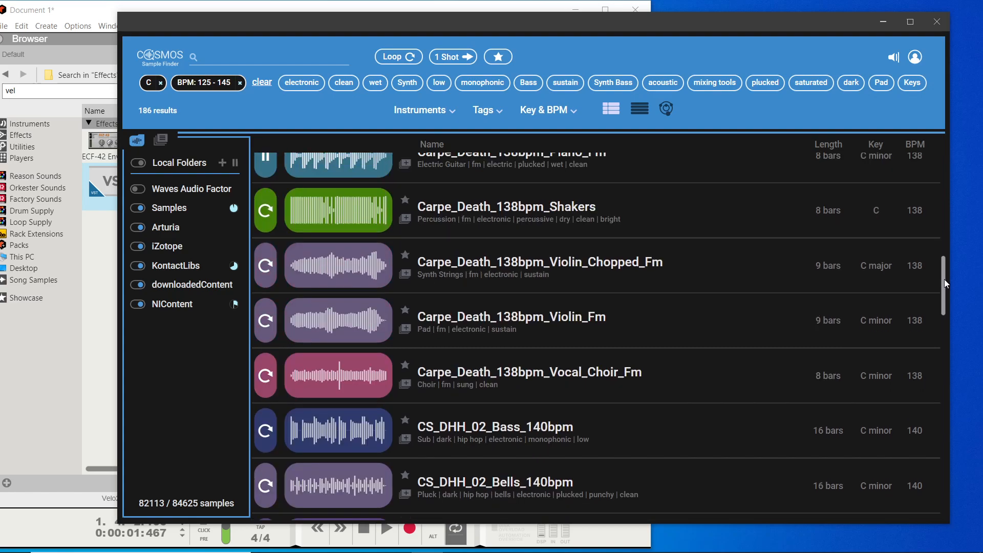
# Step: Arrange COSMOS beside a widened Reason window and load the Carpe_Death_138bpm_Shakers sample onto Kong's pad 1
pyautogui.moveTo(290, 28); pyautogui.dragTo(902, 68)
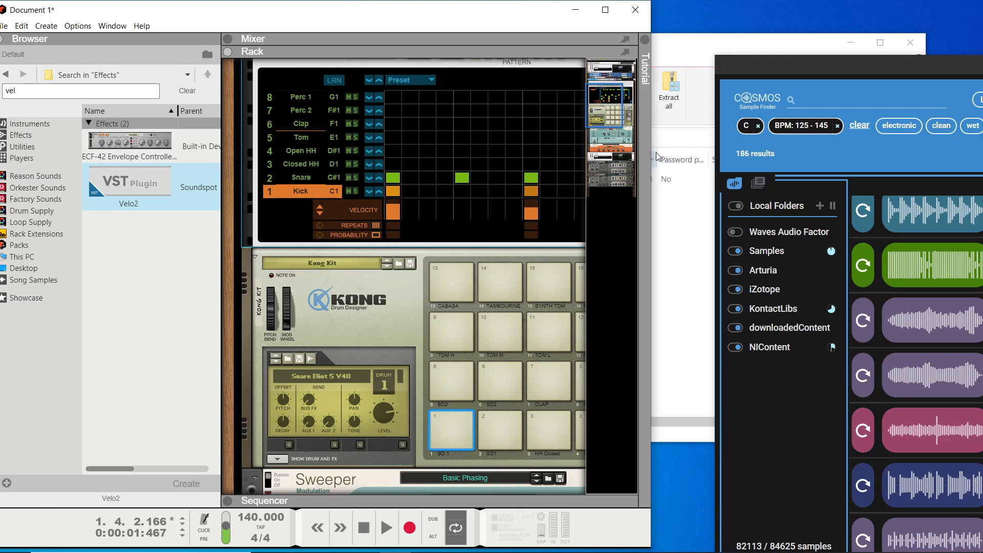
pyautogui.moveTo(651, 158); pyautogui.dragTo(768, 168)
pyautogui.moveTo(934, 263); pyautogui.dragTo(466, 427)
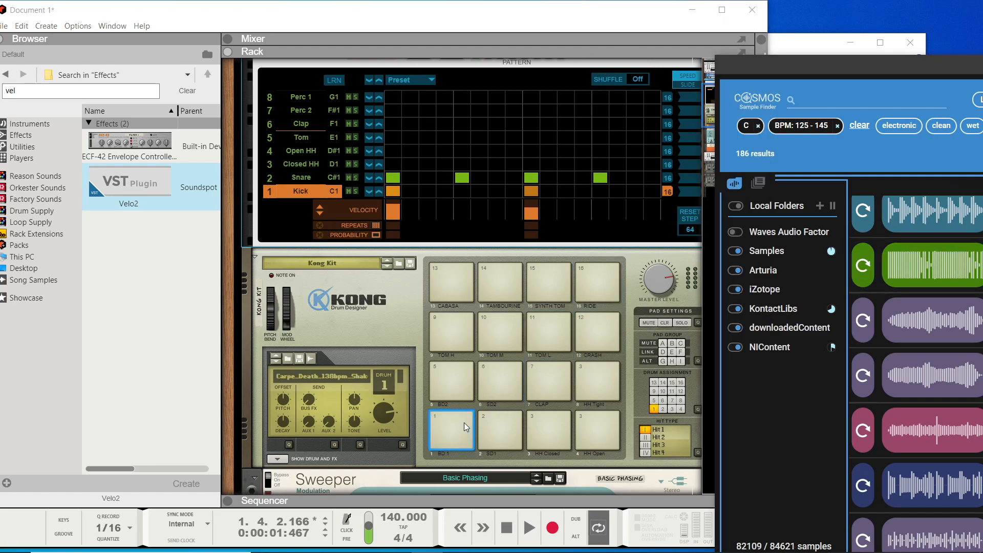
# Step: Play the Shakers loop on Kong's pad 1 and in COSMOS to compare the two, then stop playback
pyautogui.click(466, 427)
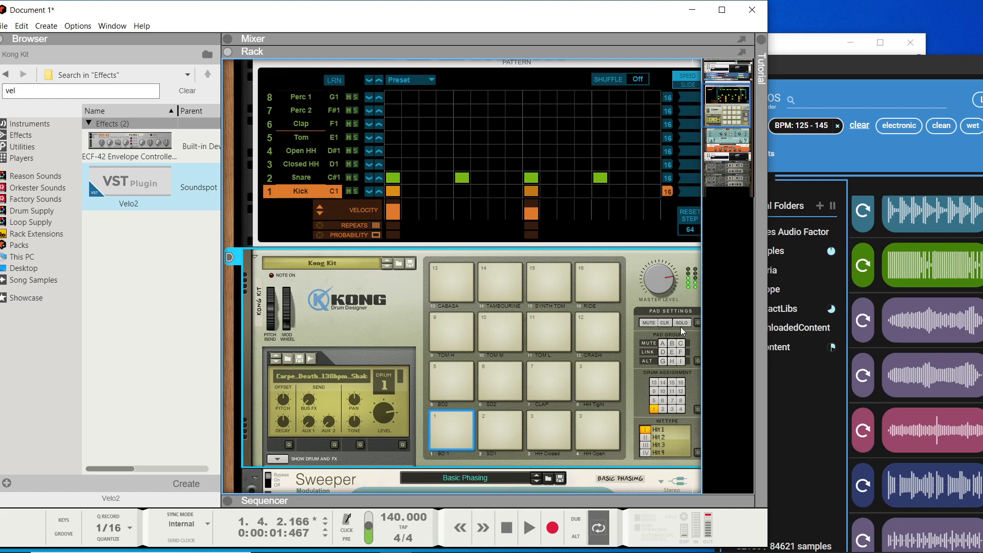
pyautogui.click(865, 266)
pyautogui.click(865, 267)
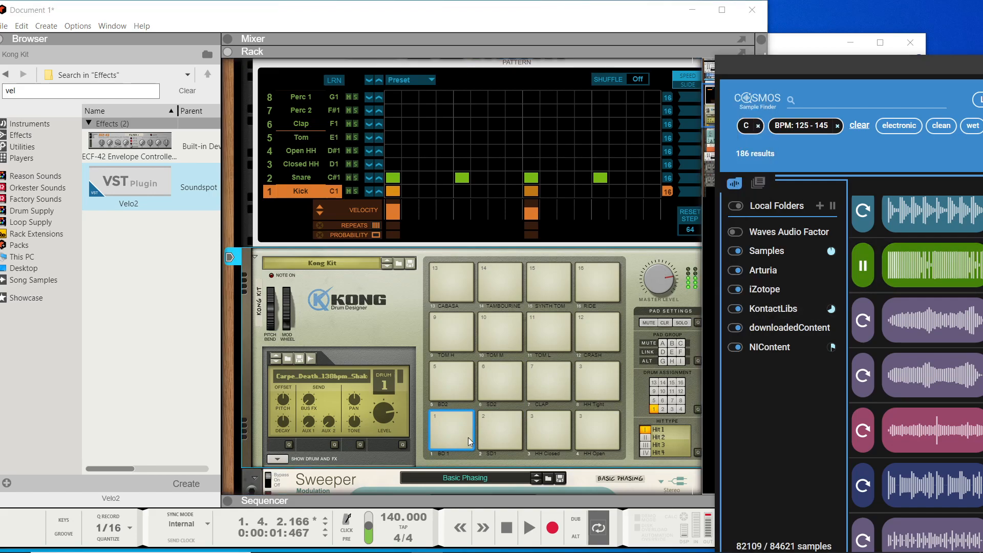
pyautogui.click(506, 527)
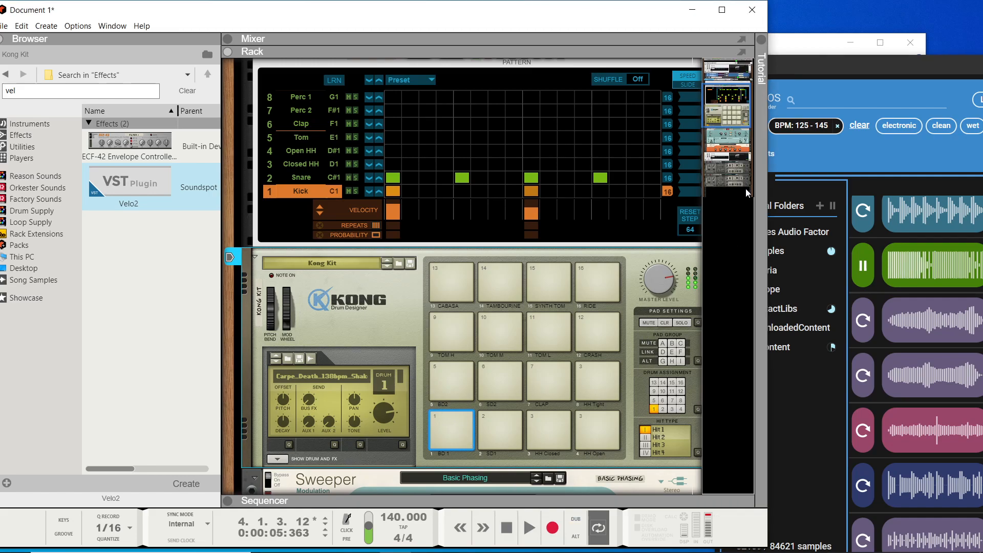
# Step: Bring the COSMOS window over Reason and remove the BPM and C key filters
pyautogui.moveTo(874, 57); pyautogui.dragTo(260, 142)
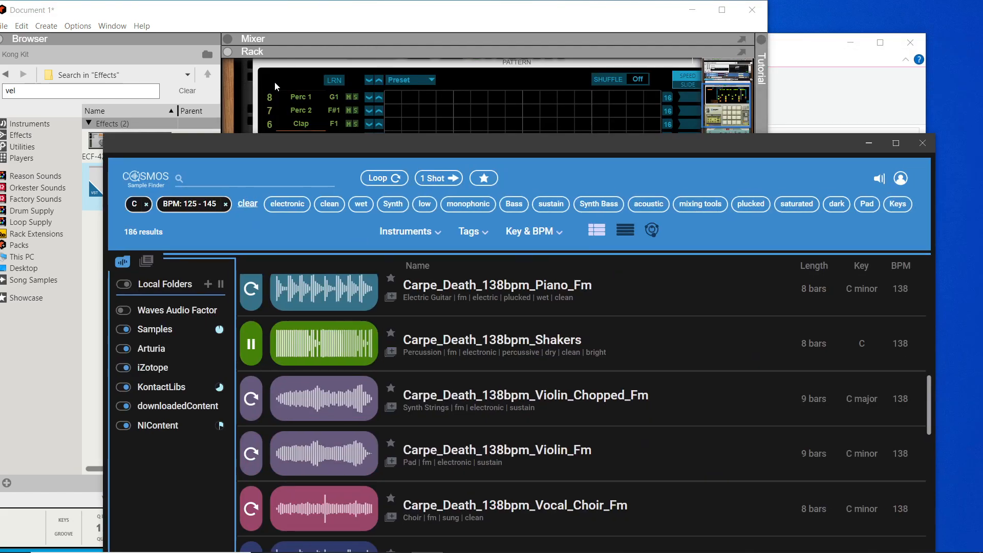
pyautogui.click(225, 204)
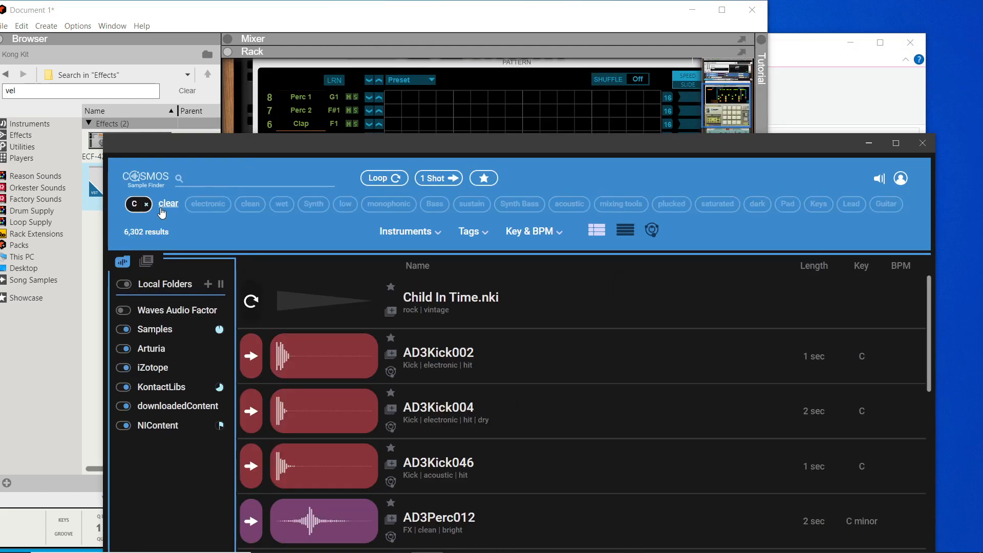
pyautogui.click(146, 204)
# Step: Audition the clap samples, place COSMOS beside Reason, and load AD3Clap001 onto Kong's pad 1
pyautogui.click(251, 355)
pyautogui.click(251, 399)
pyautogui.click(252, 410)
pyautogui.moveTo(322, 146); pyautogui.dragTo(852, 112)
pyautogui.moveTo(857, 330); pyautogui.dragTo(462, 418)
pyautogui.click(463, 419)
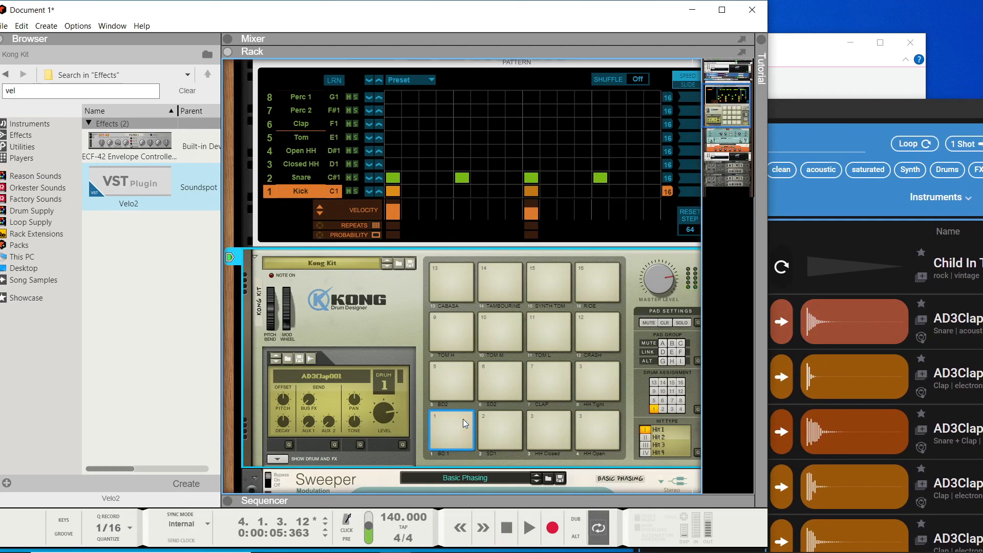
# Step: Play AD3Clap001 in COSMOS to compare it with the sound of Kong's pad 1
pyautogui.moveTo(776, 312); pyautogui.dragTo(450, 421)
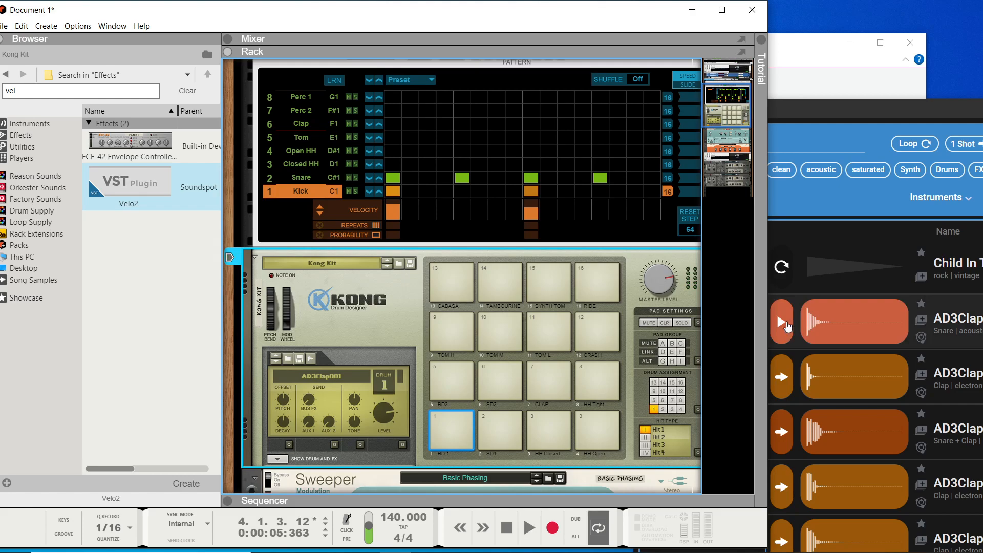
pyautogui.click(814, 317)
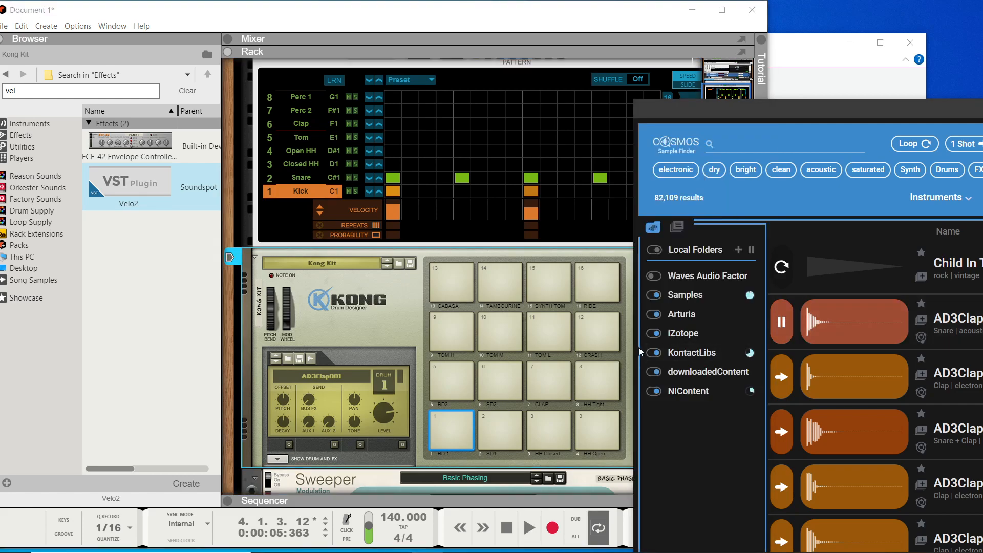
pyautogui.click(584, 44)
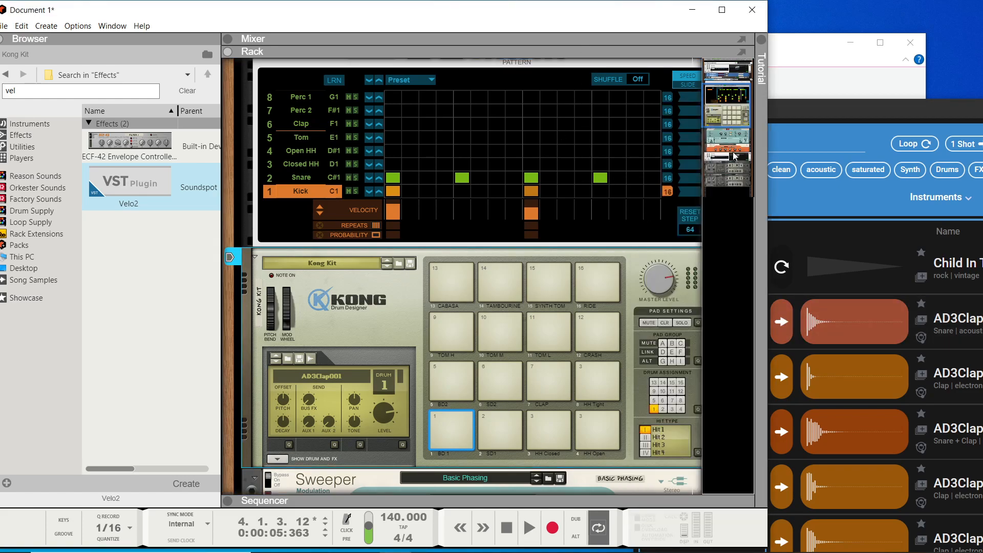
# Step: Delete the Sweeper, Quartet, ShaperBox 2 and both Pulveriser effects from the rack below Kong
pyautogui.scroll(-5, 737, 101)
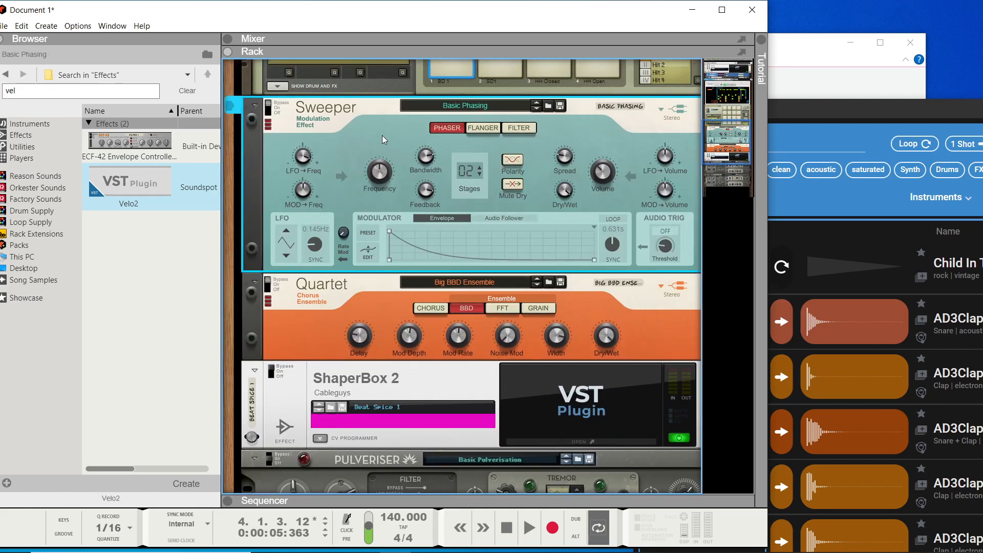
pyautogui.press('Delete')
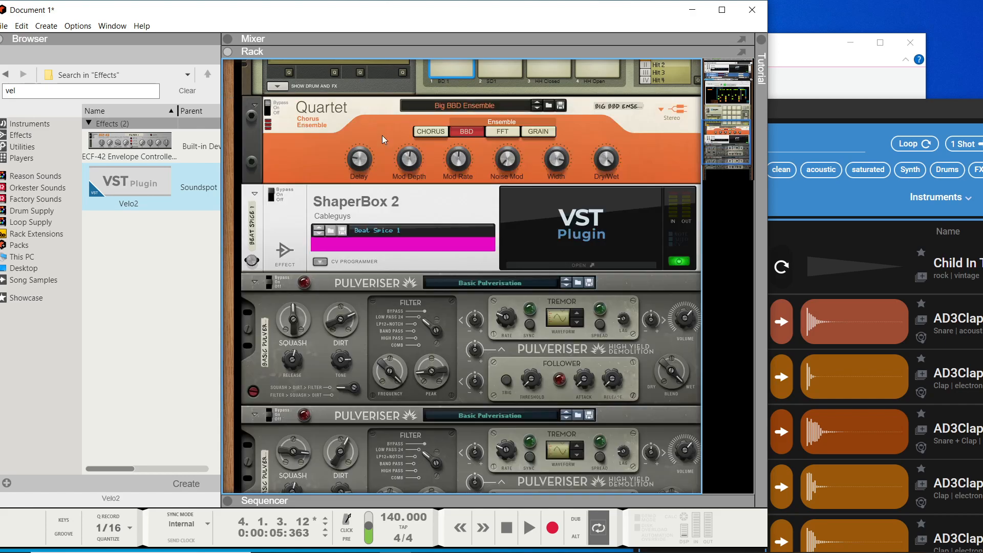
pyautogui.press('Delete')
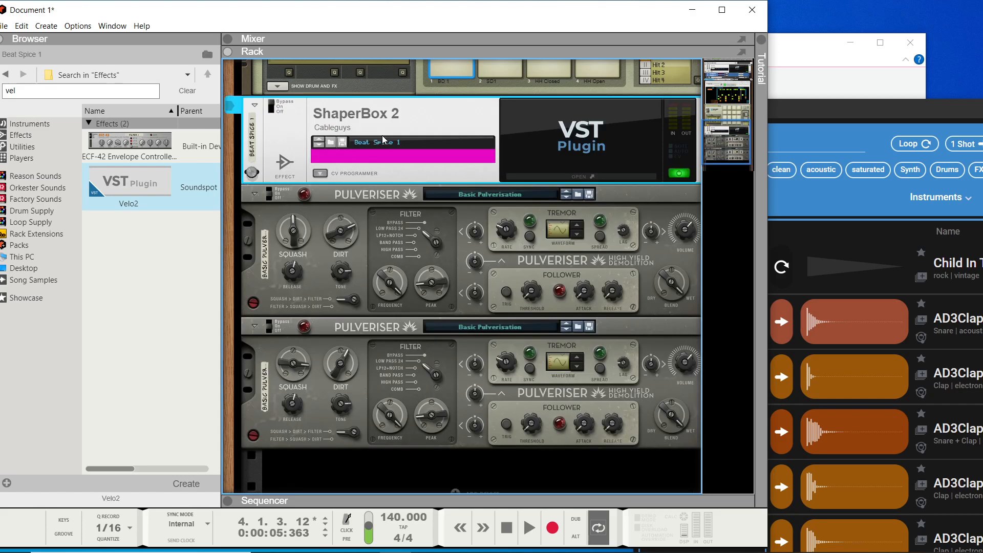
pyautogui.press('Delete')
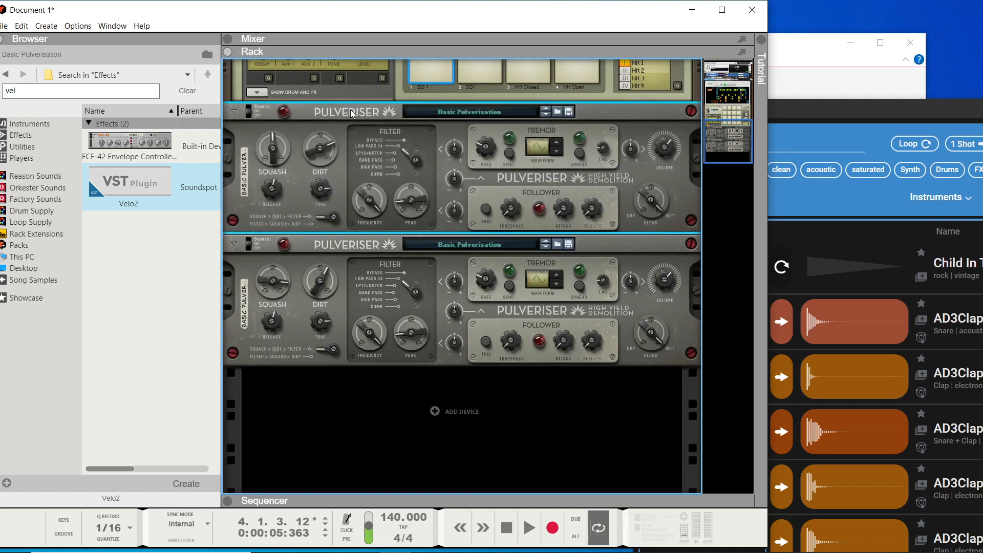
pyautogui.press('Delete')
pyautogui.click(334, 274)
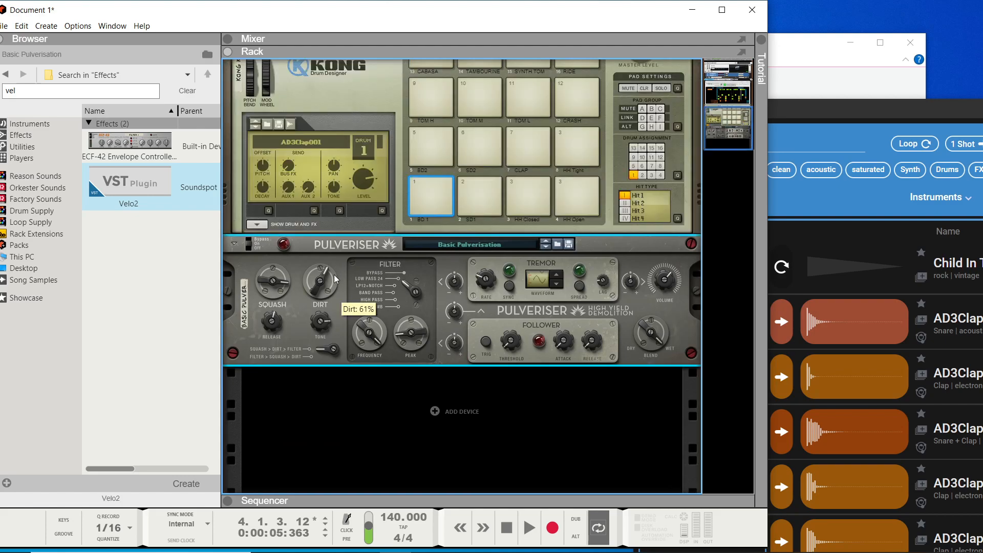
pyautogui.press('Delete')
# Step: Alternate between Kong's pad 1 without effects and the original AD3Clap001 sample to compare their sound
pyautogui.click(419, 322)
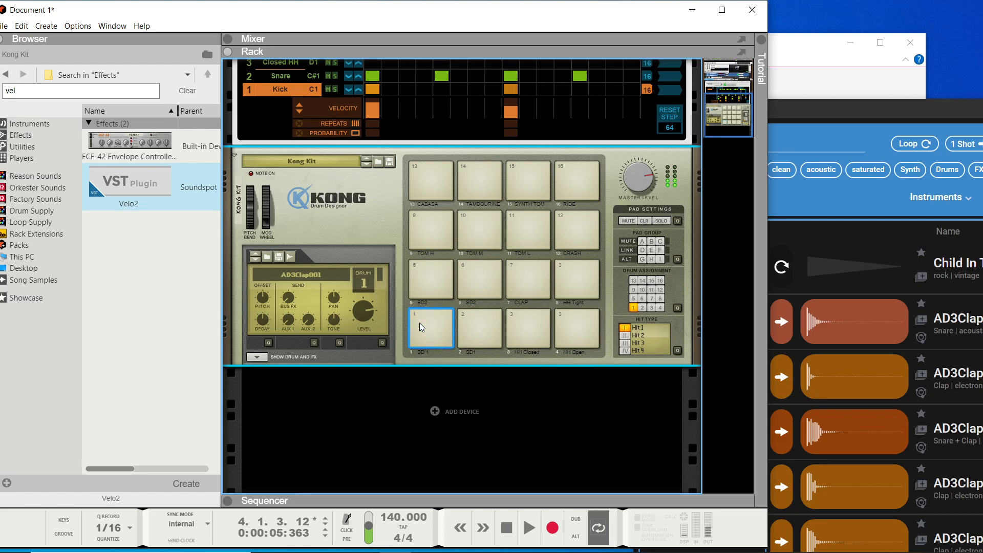
pyautogui.click(778, 330)
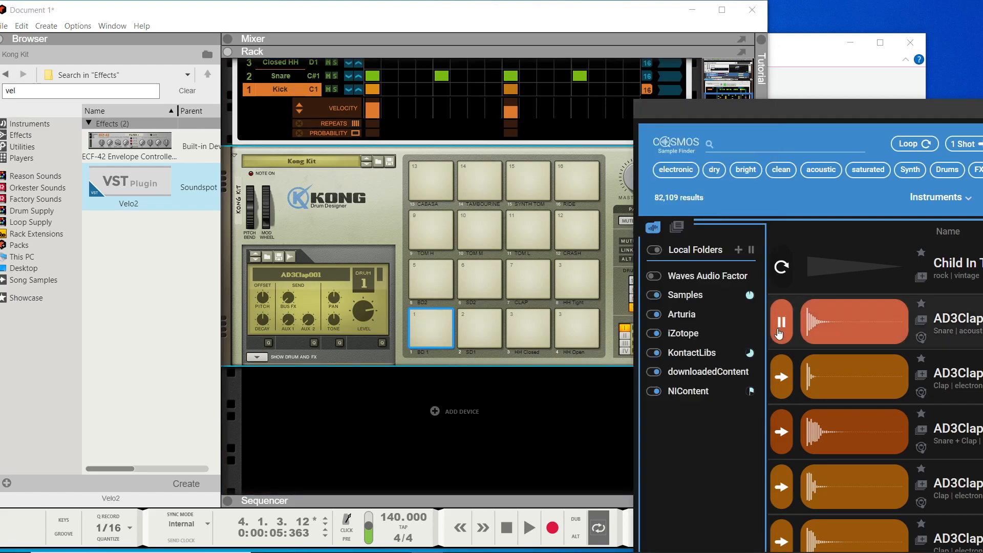
pyautogui.click(413, 326)
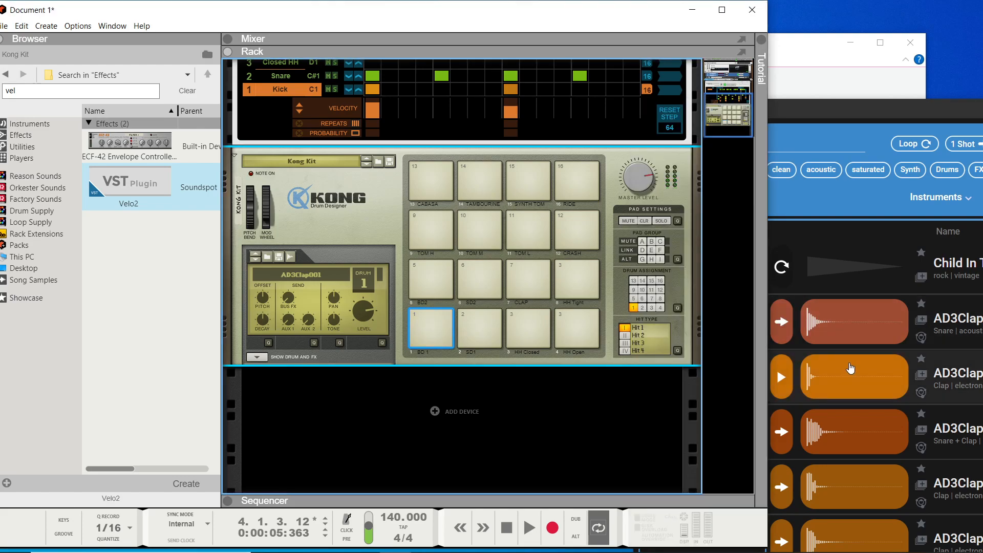
pyautogui.click(775, 333)
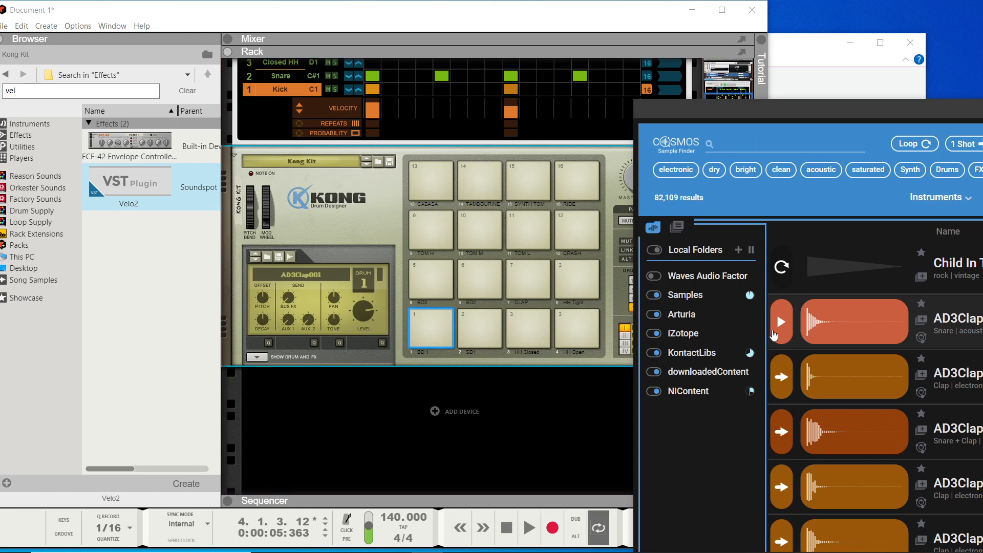
pyautogui.click(775, 333)
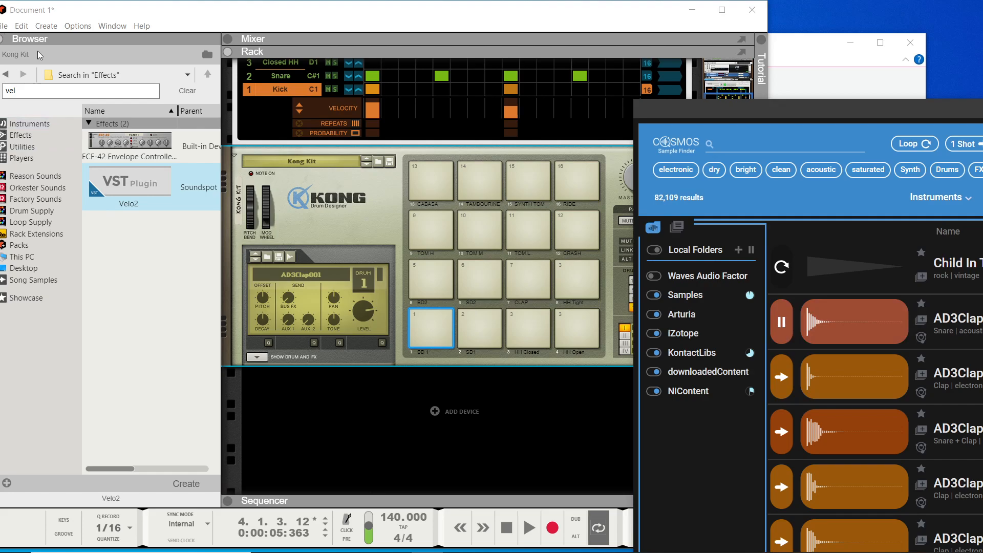
# Step: Add a Grain Sample Manipulator below Kong and load the AD3Clap001 sample into it
pyautogui.click(29, 116)
pyautogui.click(28, 125)
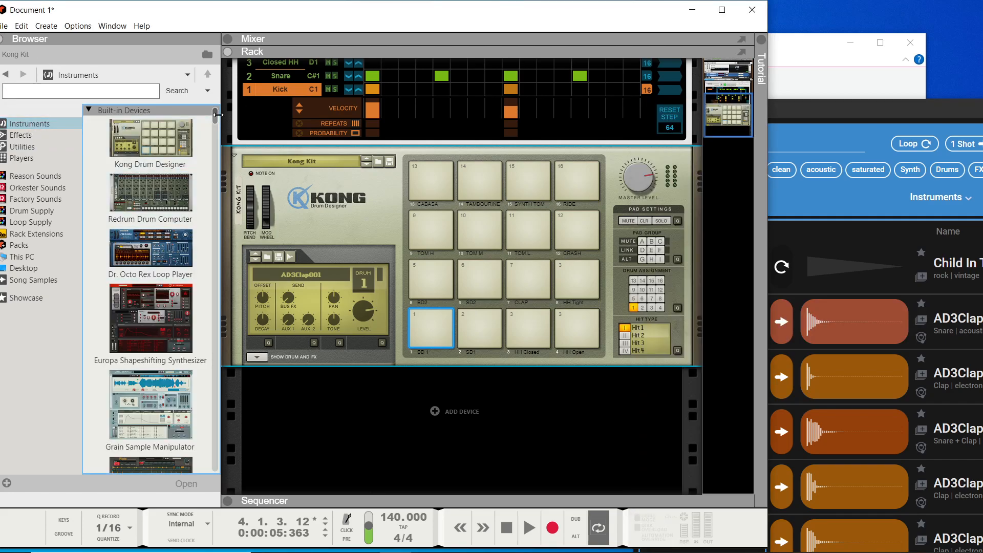
pyautogui.moveTo(164, 410)
pyautogui.mouseDown()
pyautogui.moveTo(388, 416)
pyautogui.moveTo(776, 368)
pyautogui.mouseUp()
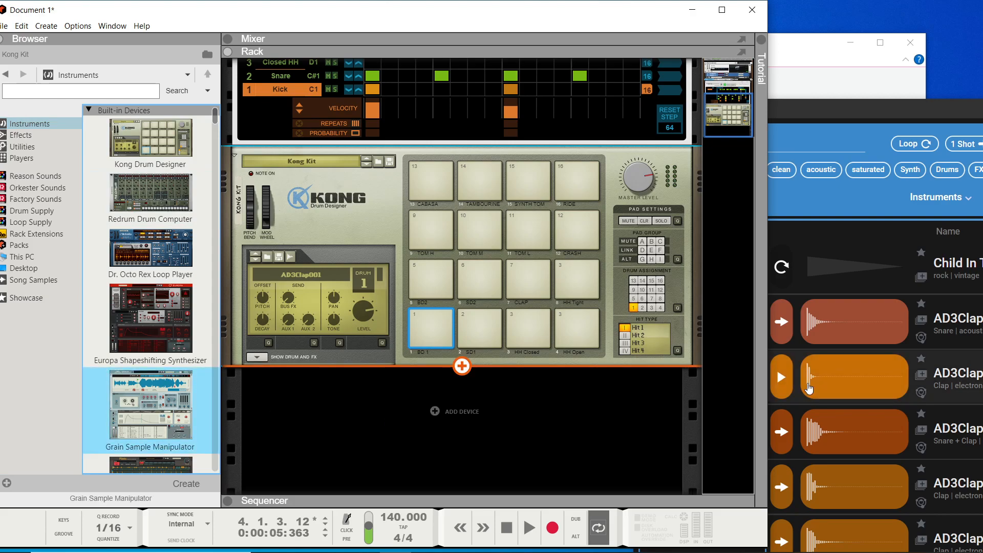
pyautogui.moveTo(752, 175); pyautogui.dragTo(752, 176)
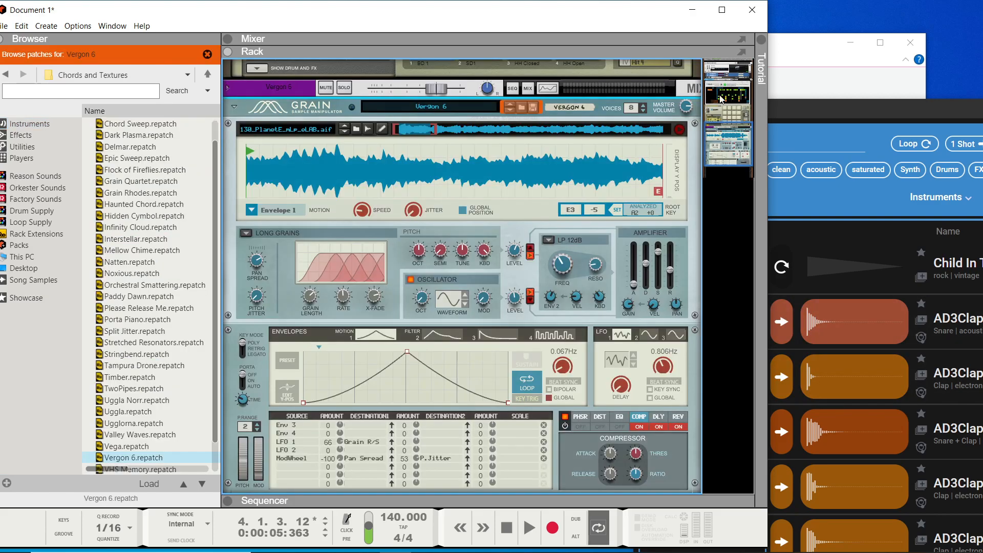
pyautogui.moveTo(777, 313); pyautogui.dragTo(478, 171)
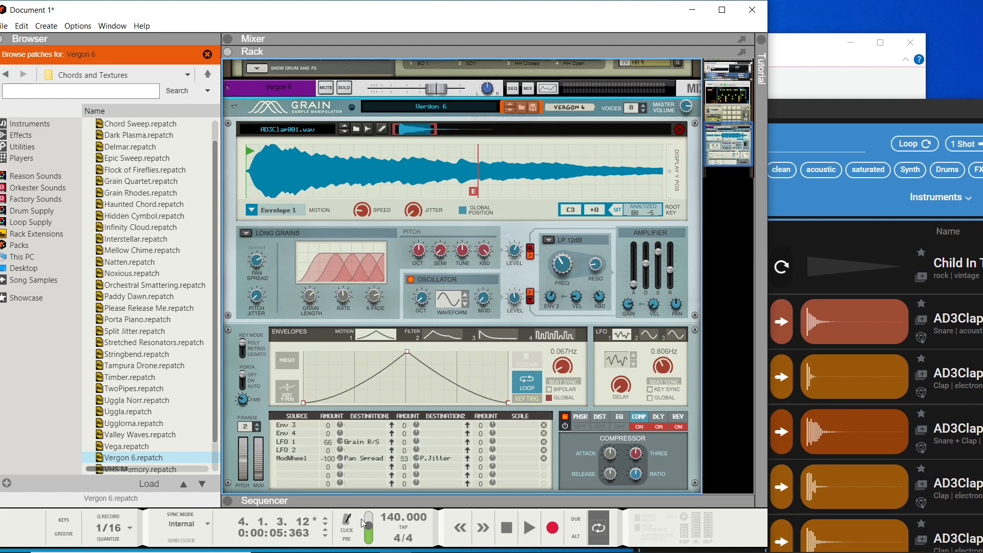
# Step: Expand the sequencer, create a one-bar clip on the Vergon 6 track, and open it to audition Grain's notes
pyautogui.moveTo(369, 505); pyautogui.dragTo(369, 342)
pyautogui.doubleClick(418, 453)
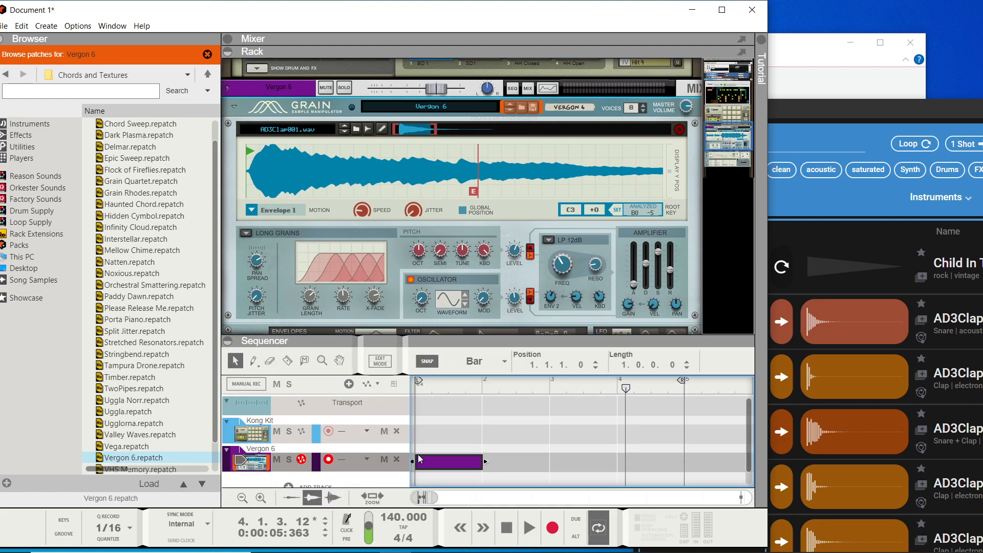
pyautogui.doubleClick(434, 460)
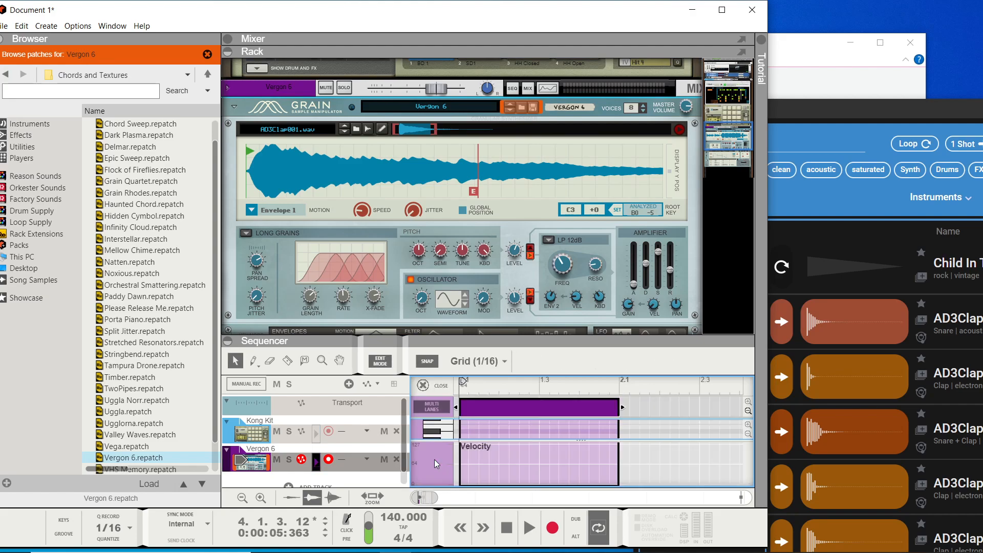
pyautogui.click(451, 430)
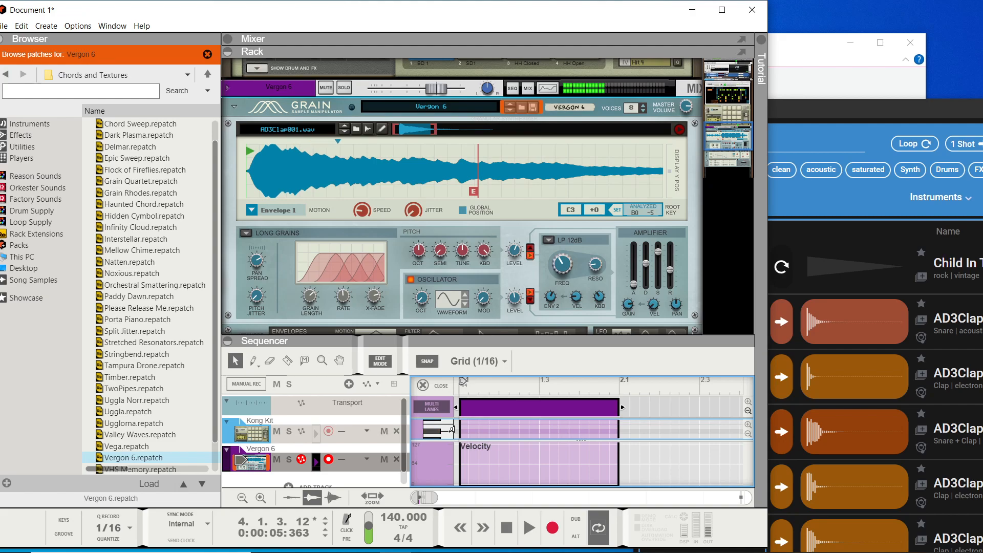
pyautogui.click(453, 423)
pyautogui.click(453, 421)
# Step: Add a Mimic Creative Sampler below Grain and load the AD3Clap001 sample into it
pyautogui.click(724, 214)
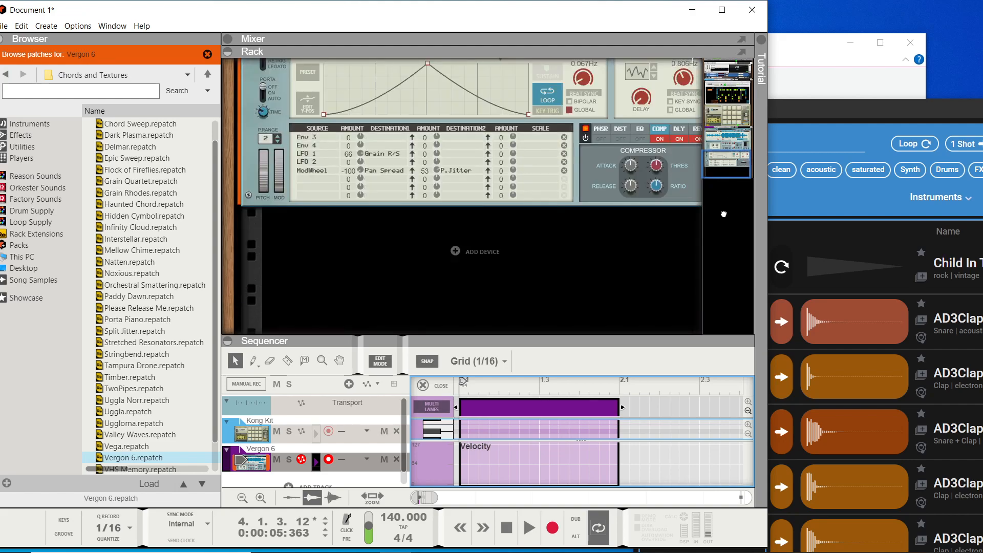
pyautogui.click(26, 124)
pyautogui.moveTo(215, 120)
pyautogui.mouseDown()
pyautogui.moveTo(220, 209)
pyautogui.moveTo(226, 135)
pyautogui.mouseUp()
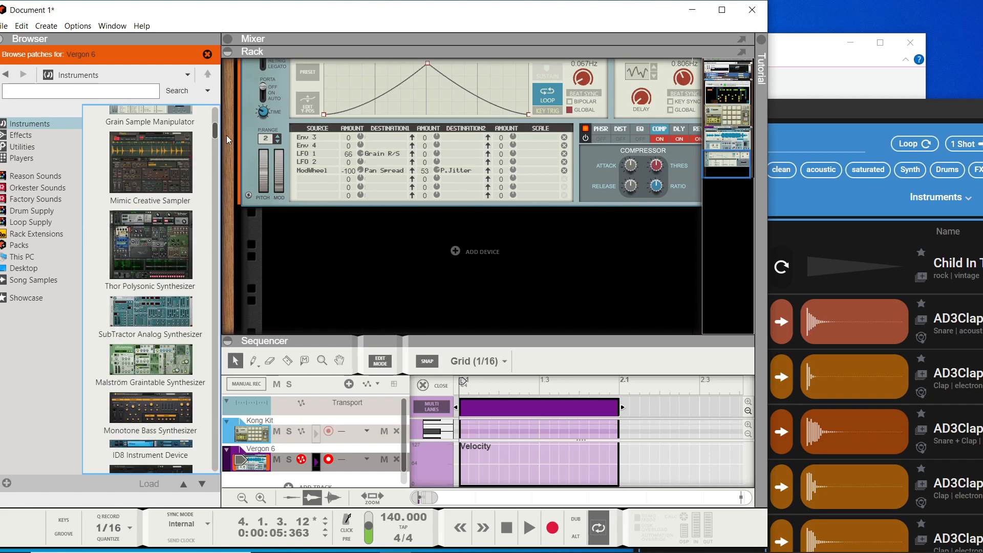
pyautogui.moveTo(167, 164)
pyautogui.mouseDown()
pyautogui.moveTo(459, 290)
pyautogui.moveTo(676, 287)
pyautogui.mouseUp()
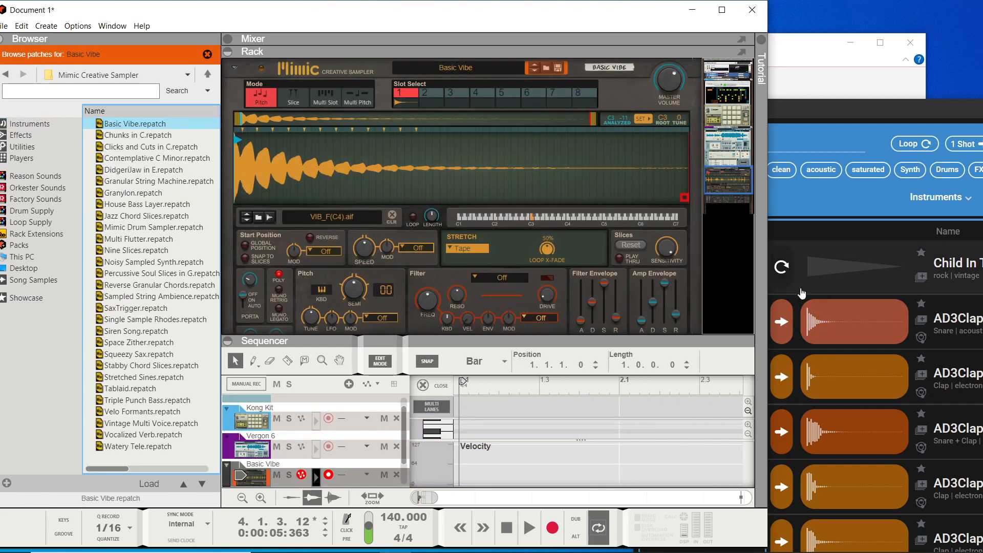
pyautogui.click(830, 326)
pyautogui.moveTo(830, 327); pyautogui.dragTo(433, 200)
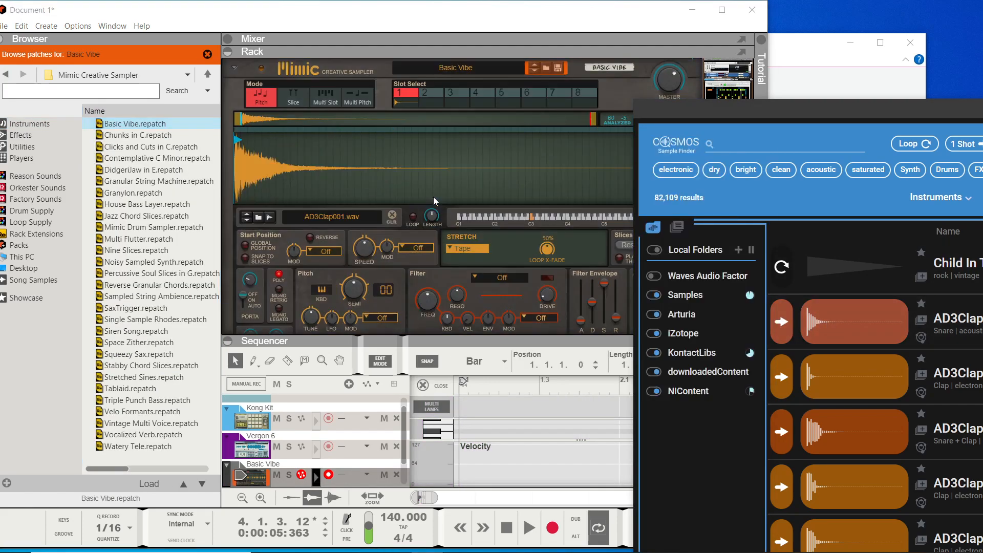
# Step: Audition AD3Clap001 in Mimic by playing several notes on the sequencer's piano keys
pyautogui.click(317, 484)
pyautogui.click(444, 424)
pyautogui.click(445, 421)
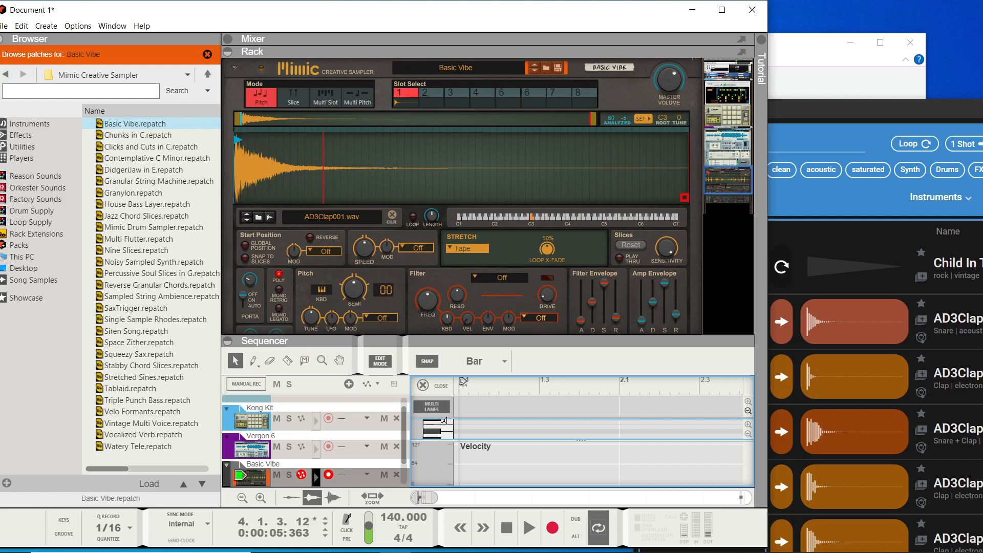
pyautogui.click(447, 432)
pyautogui.click(447, 432)
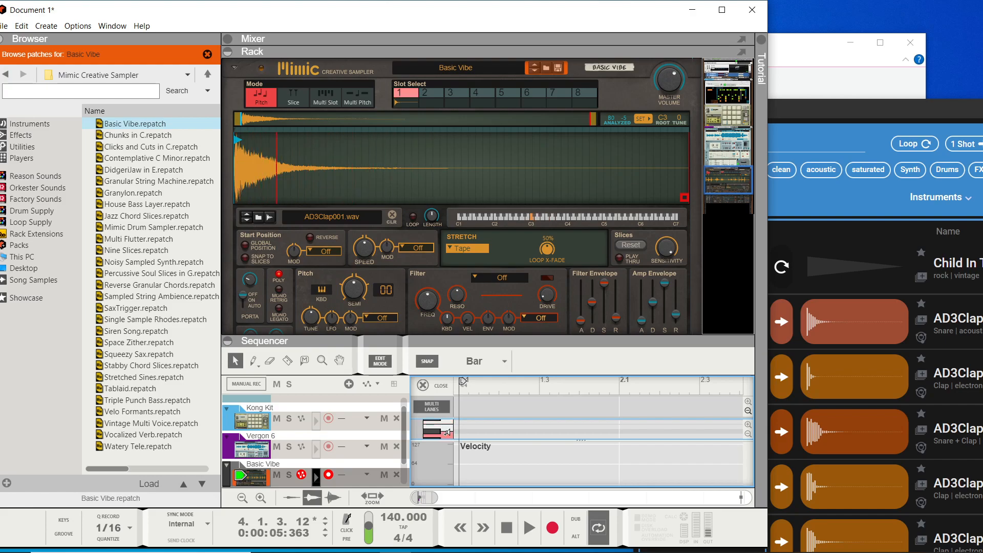
pyautogui.click(447, 432)
pyautogui.click(447, 432)
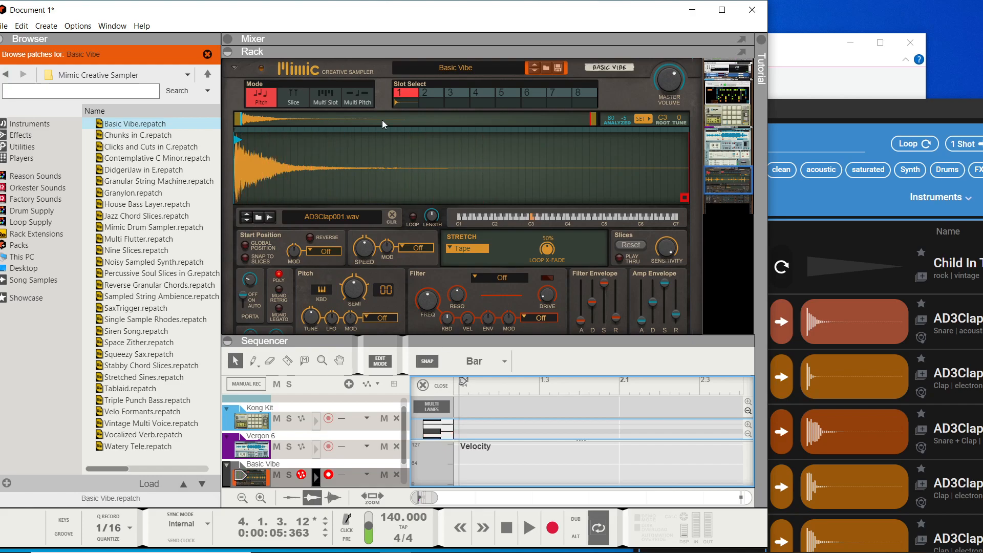
# Step: Bring the COSMOS window over Reason and switch the sample results to the compact list view
pyautogui.moveTo(891, 103); pyautogui.dragTo(419, 39)
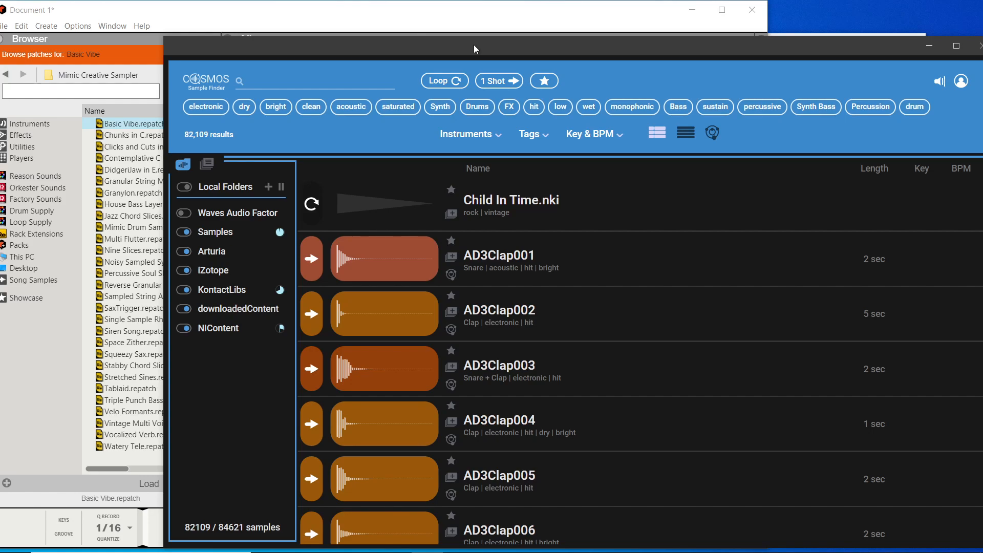
pyautogui.click(686, 134)
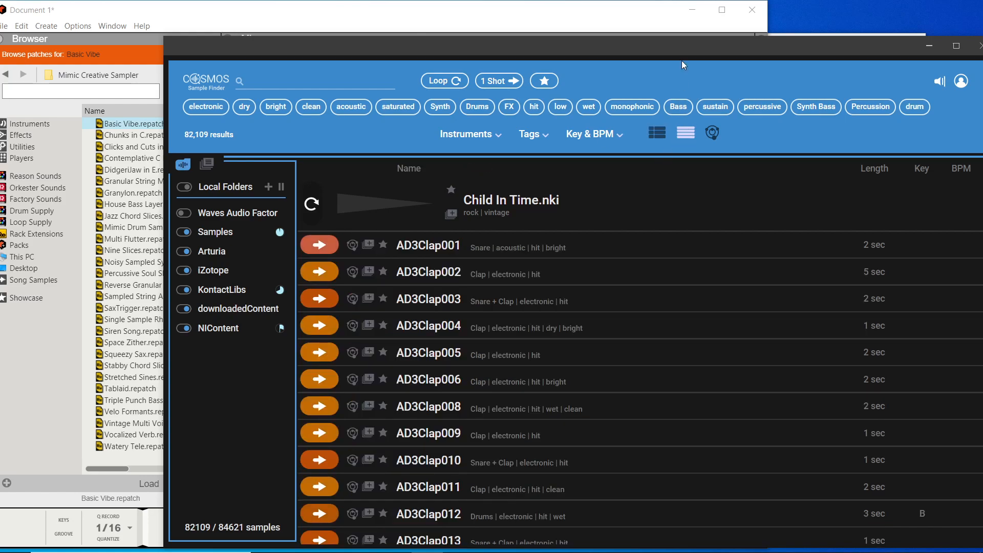
# Step: Move the COSMOS window fully into view and compare the waveform list view with the compact list view
pyautogui.moveTo(689, 49); pyautogui.dragTo(601, 32)
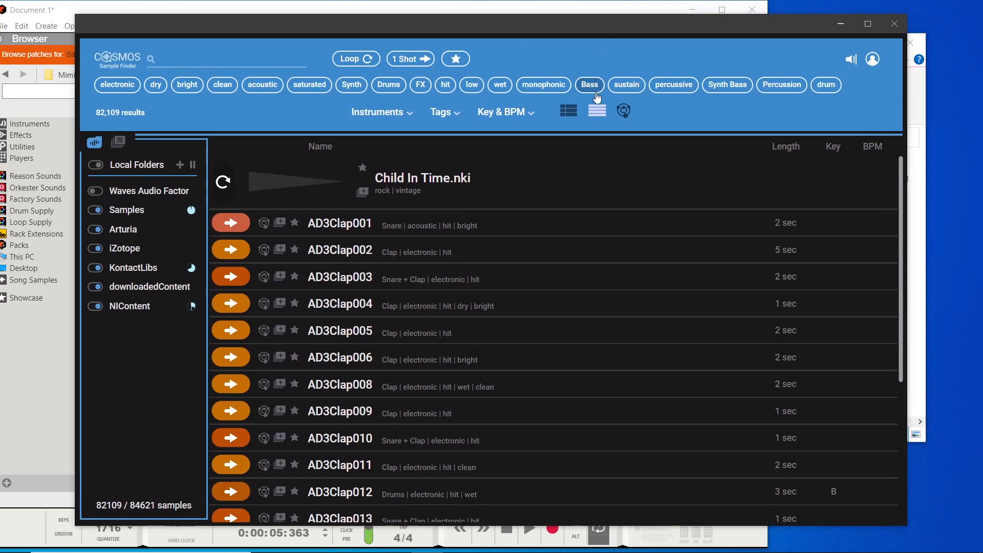
pyautogui.click(576, 110)
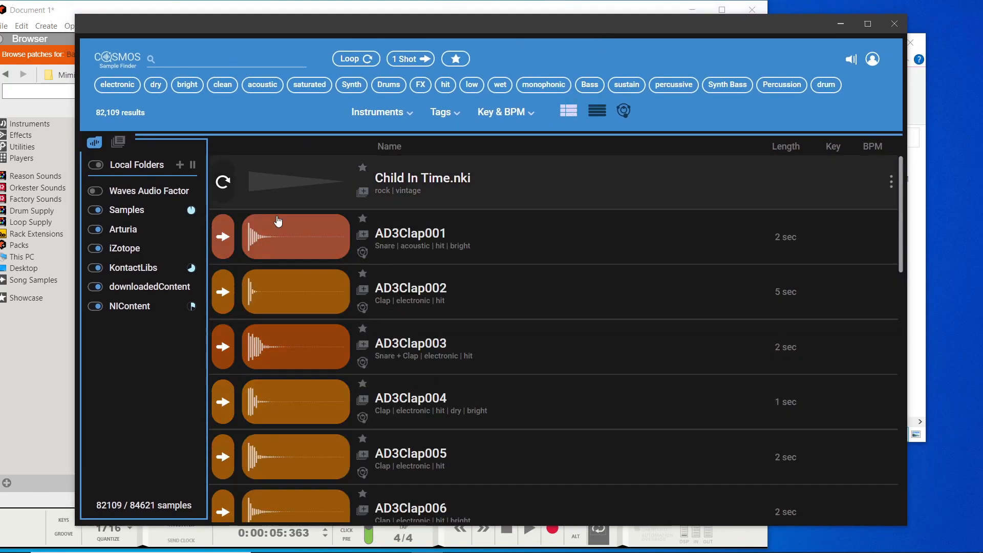
pyautogui.click(597, 111)
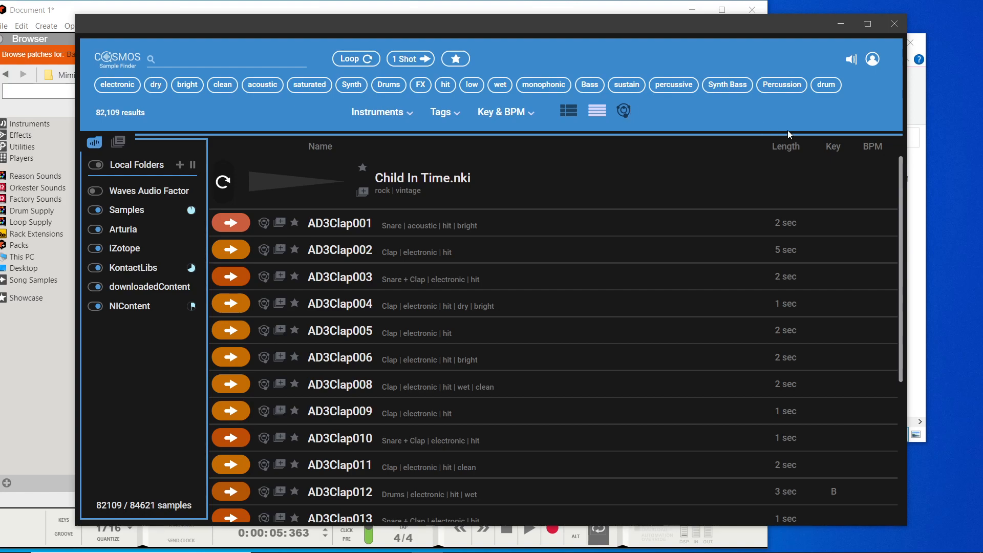
# Step: Show the samples in the cosmos map view and review the available sorting attributes without changing Brightness
pyautogui.click(621, 112)
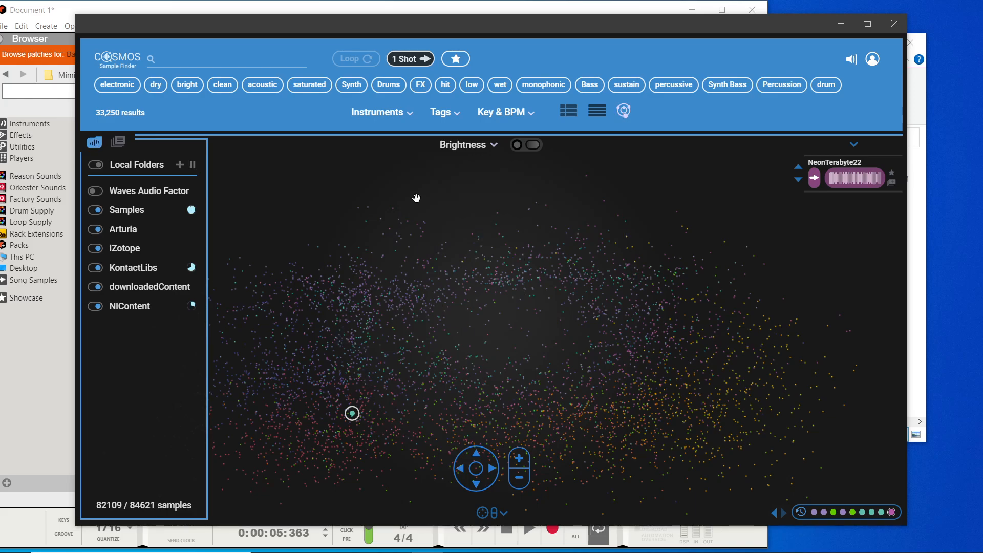
pyautogui.click(493, 150)
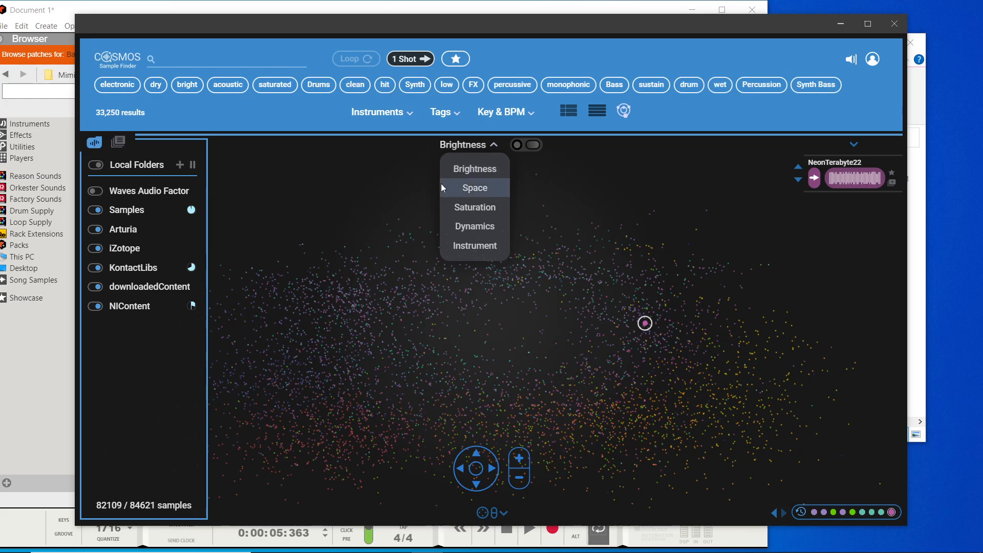
pyautogui.click(419, 181)
# Step: Audition a range of one-shot samples from different color regions of the Brightness map
pyautogui.click(352, 358)
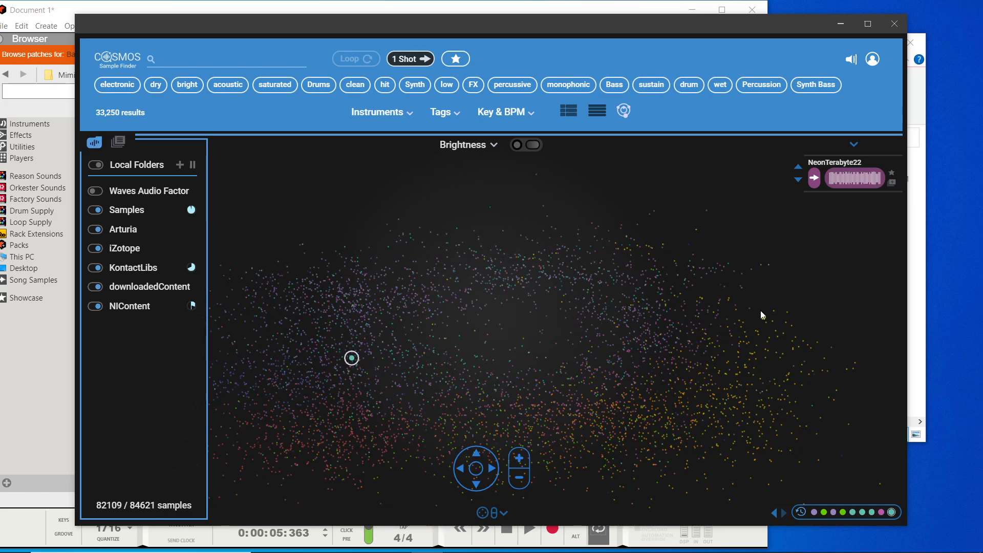
pyautogui.click(730, 352)
pyautogui.click(747, 344)
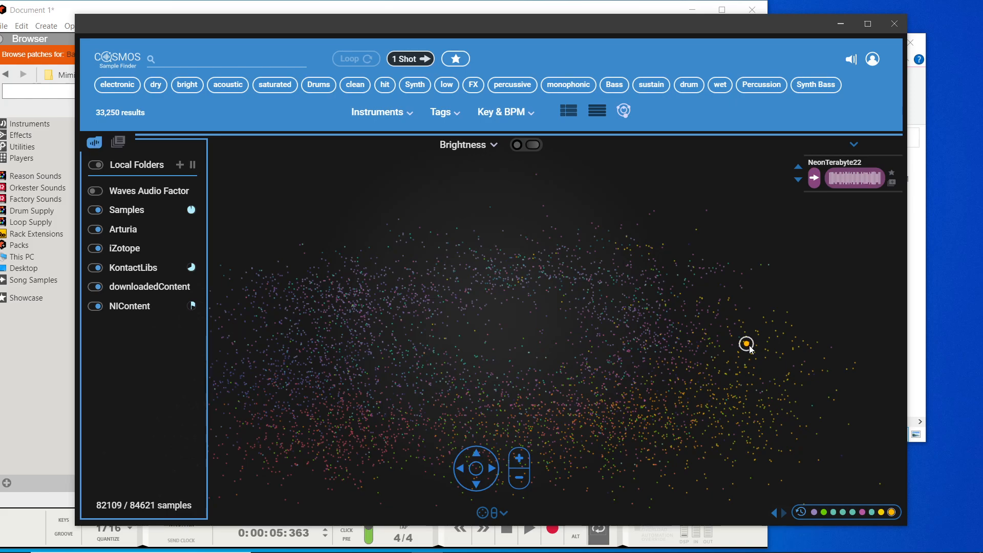
pyautogui.click(691, 331)
pyautogui.click(658, 339)
pyautogui.click(618, 387)
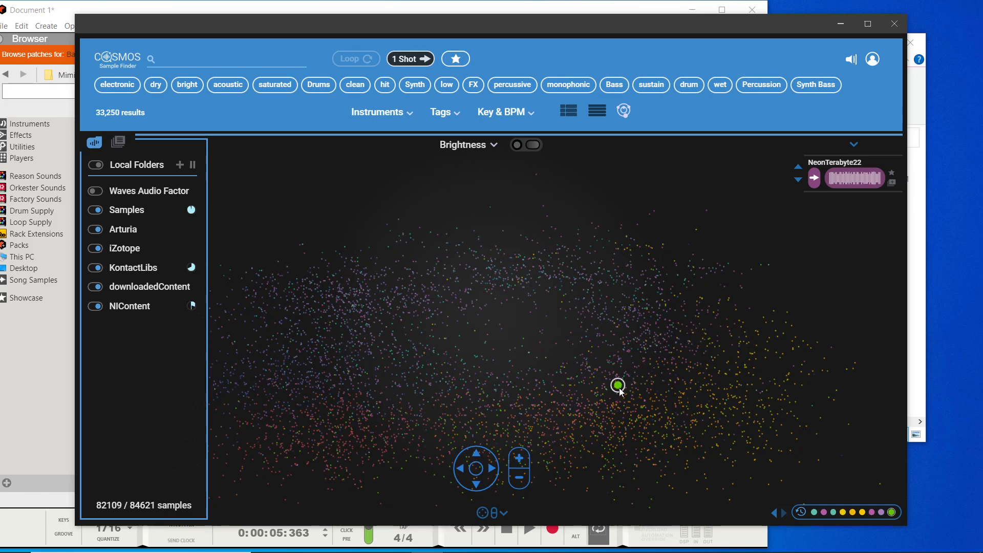
pyautogui.click(578, 393)
pyautogui.click(535, 400)
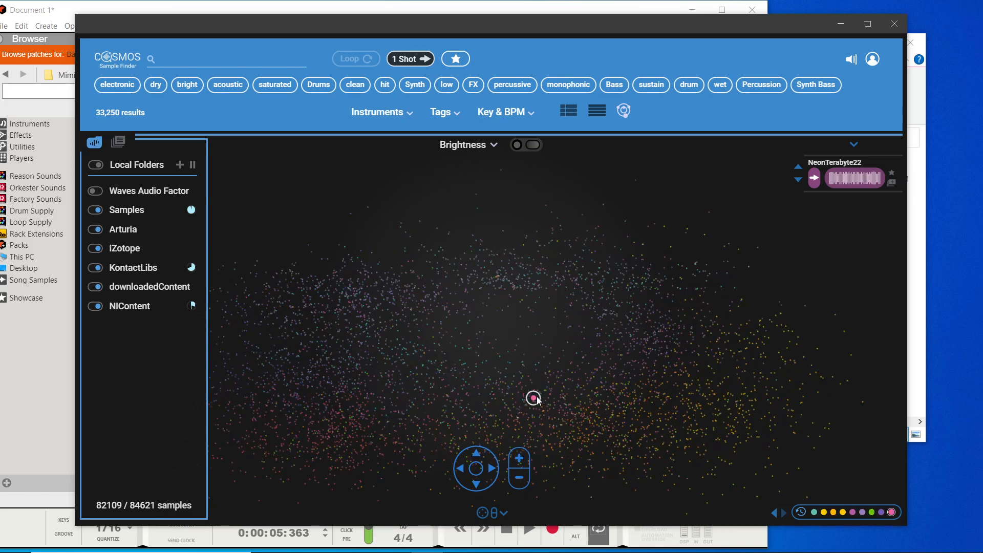
pyautogui.click(520, 275)
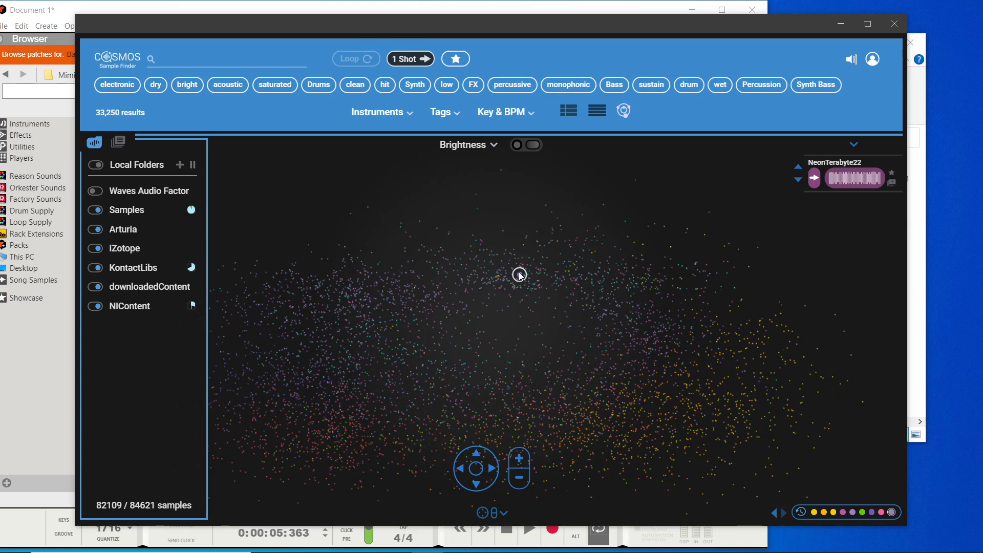
pyautogui.click(478, 265)
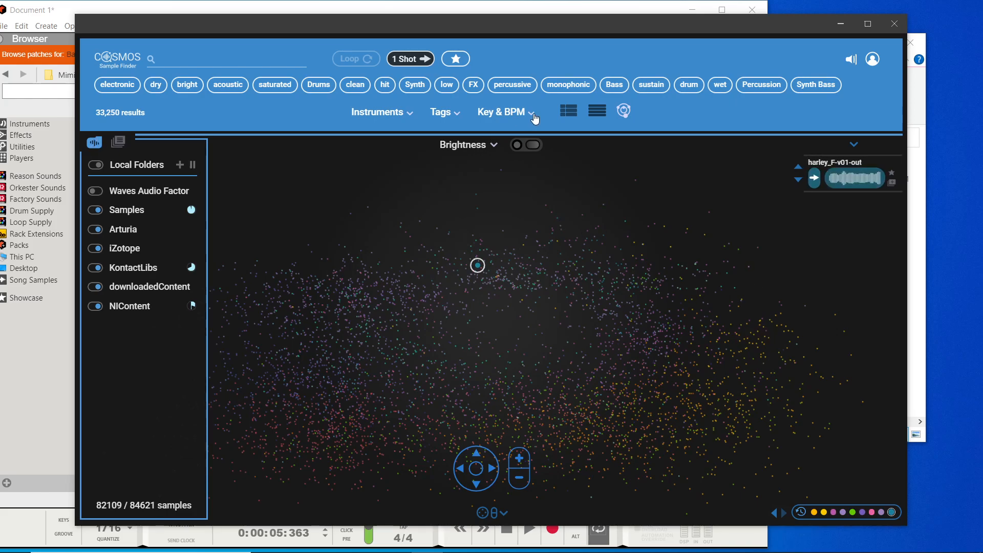
# Step: Arrange the sample map by Saturation, and return the results to the compact list view
pyautogui.click(495, 149)
pyautogui.click(485, 211)
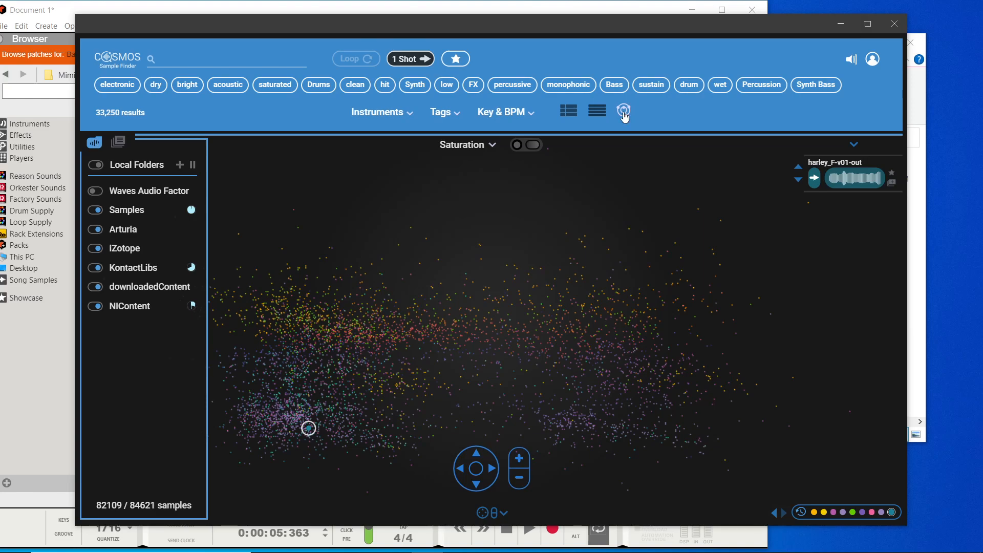
pyautogui.click(601, 117)
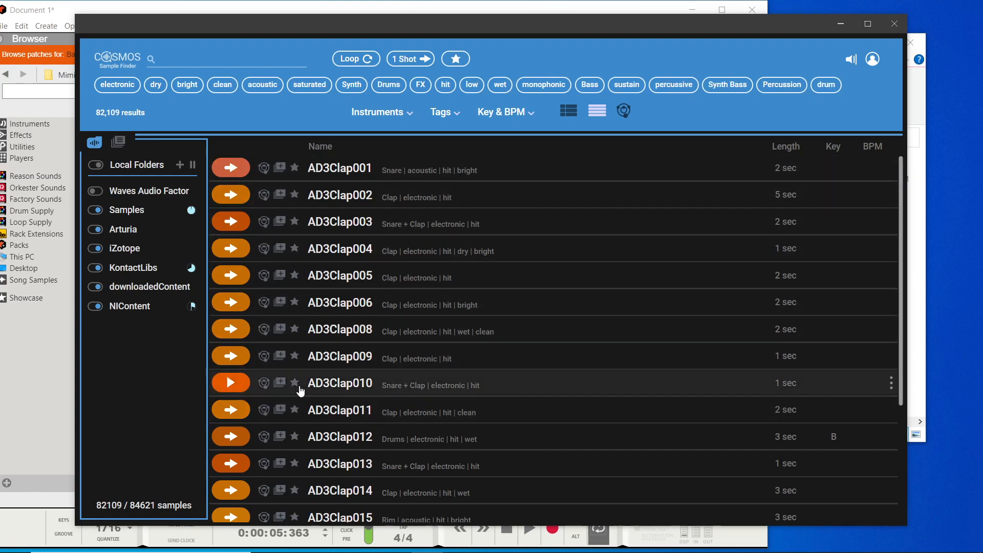
# Step: Mark AD3Clap004 as a favorite and briefly filter the results to favorites only
pyautogui.click(279, 249)
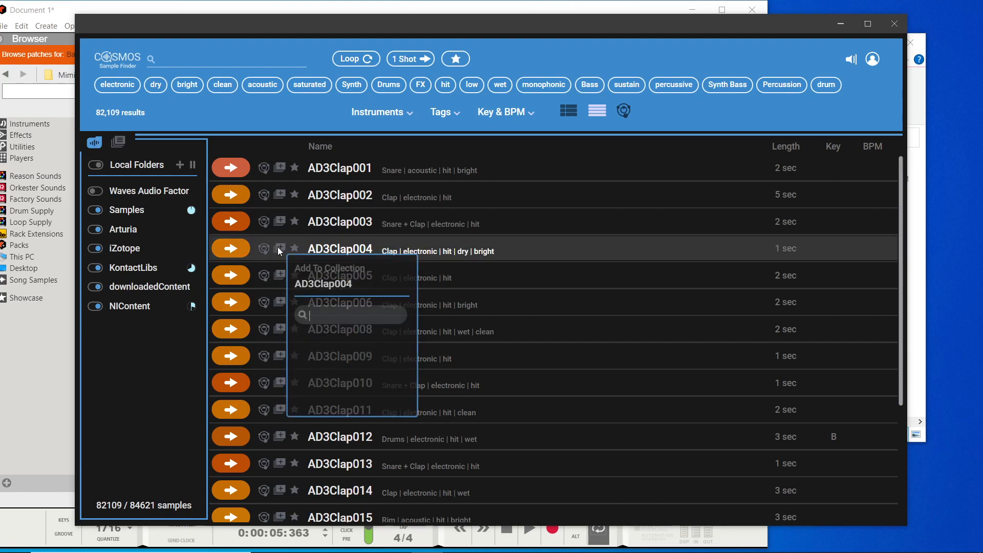
pyautogui.click(540, 355)
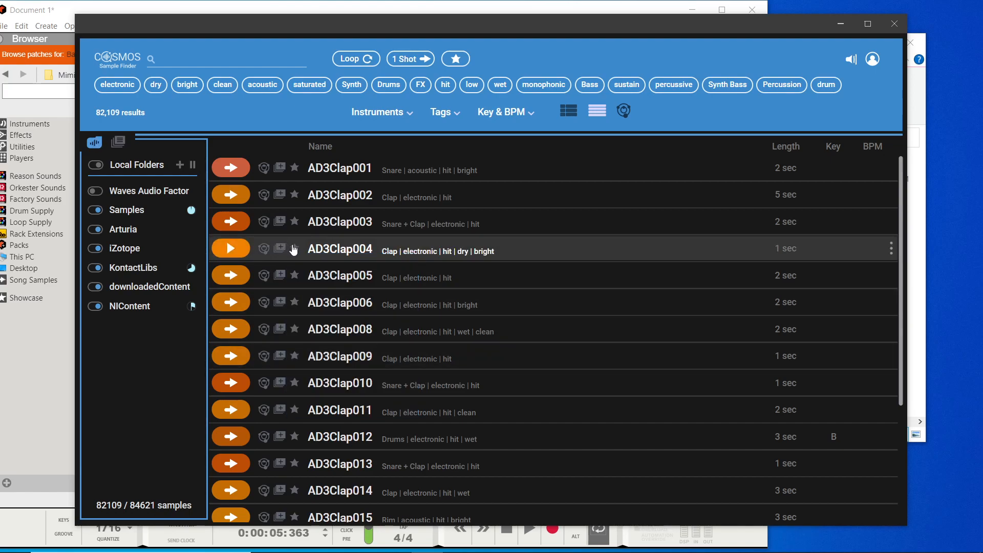
pyautogui.click(294, 250)
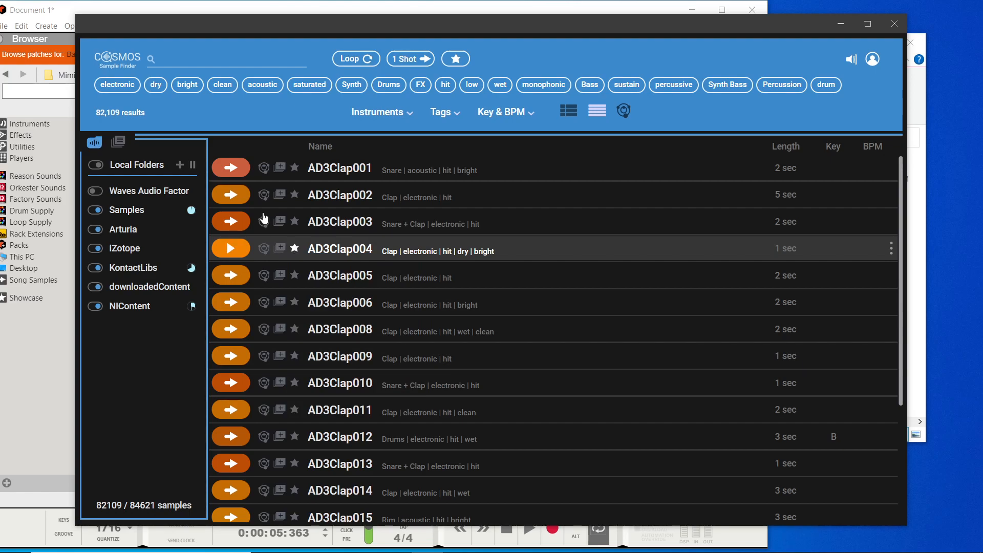
pyautogui.click(456, 58)
pyautogui.click(457, 60)
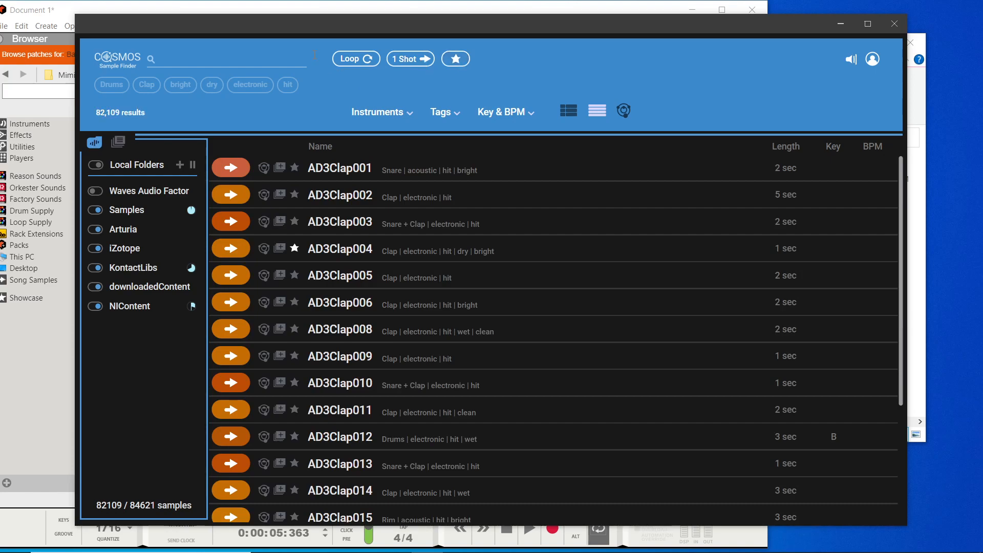
# Step: Create a new collection named "Clap[" under My Collections
pyautogui.click(119, 140)
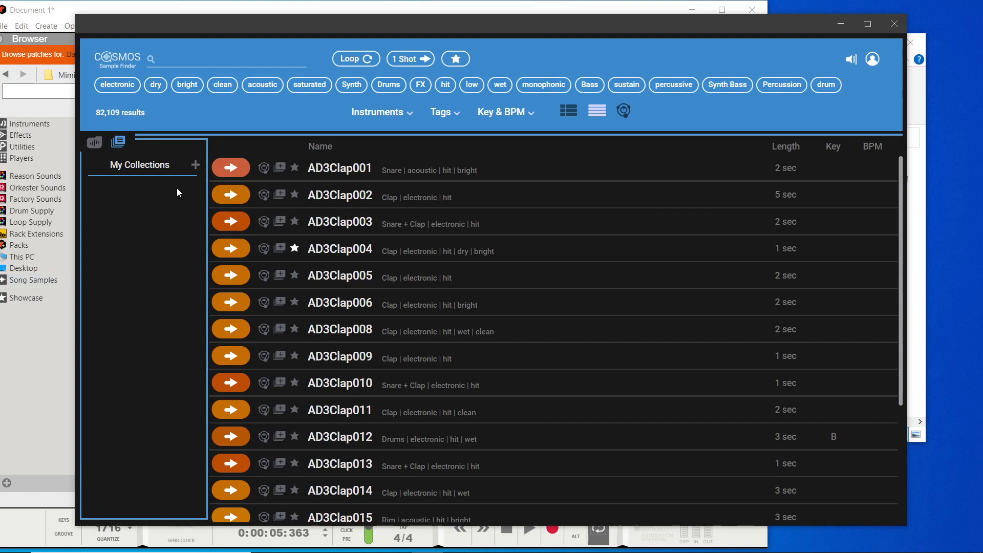
pyautogui.click(194, 168)
pyautogui.write('Clap')
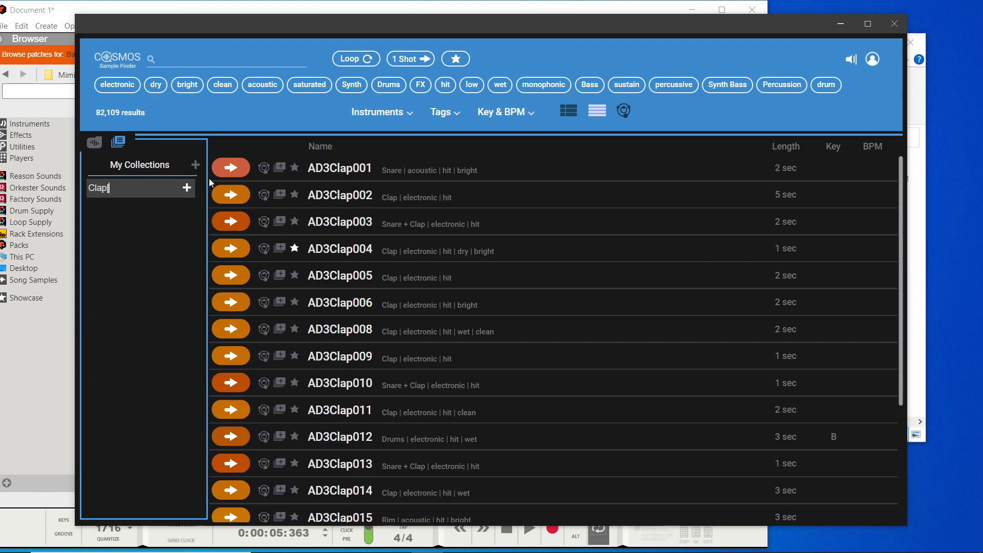
pyautogui.press('Return')
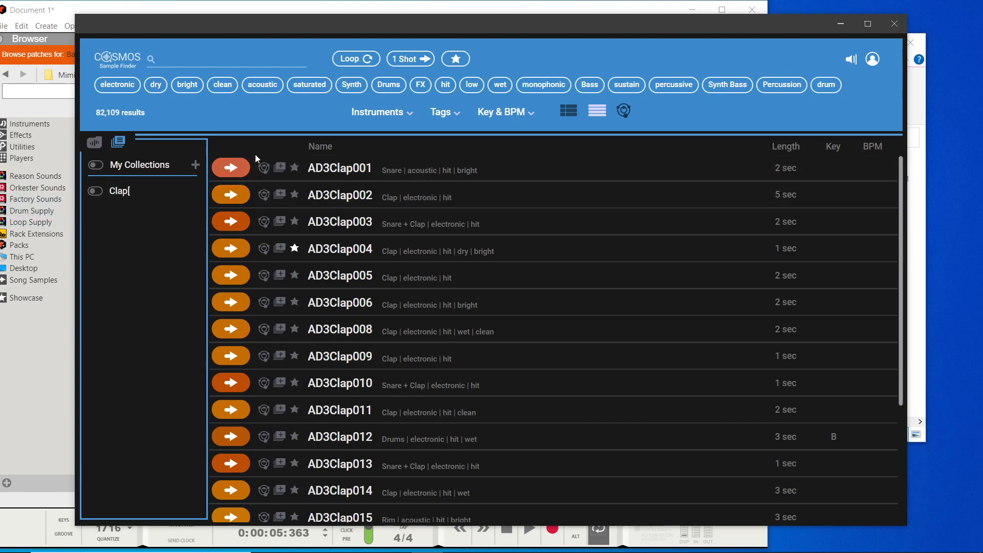
# Step: Add AD3Clap001 to the "Clap[" collection and try the collection as a results filter
pyautogui.click(280, 167)
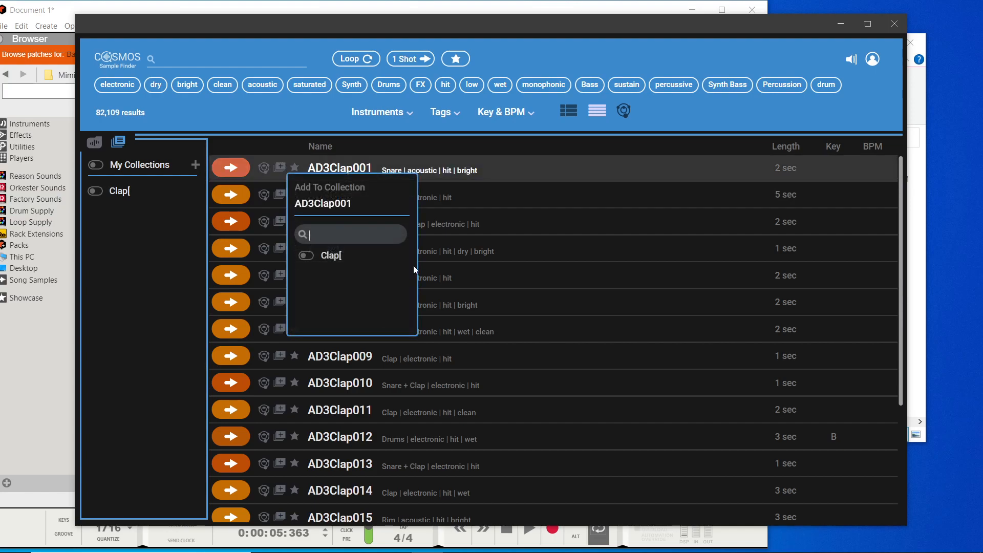
pyautogui.click(352, 259)
pyautogui.click(95, 191)
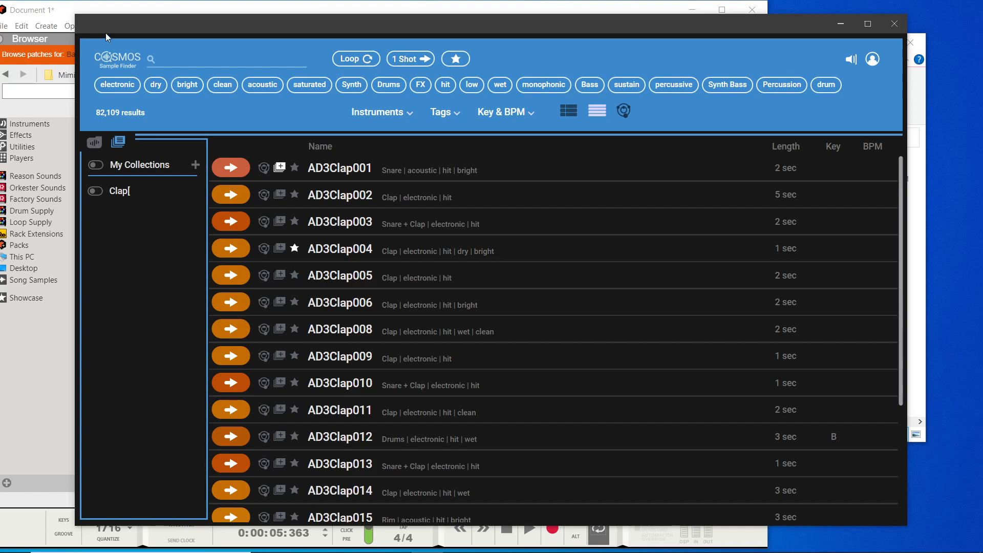
# Step: Reposition the COSMOS window at its reduced size so Reason's browser shows beside it
pyautogui.moveTo(159, 23); pyautogui.dragTo(114, 4)
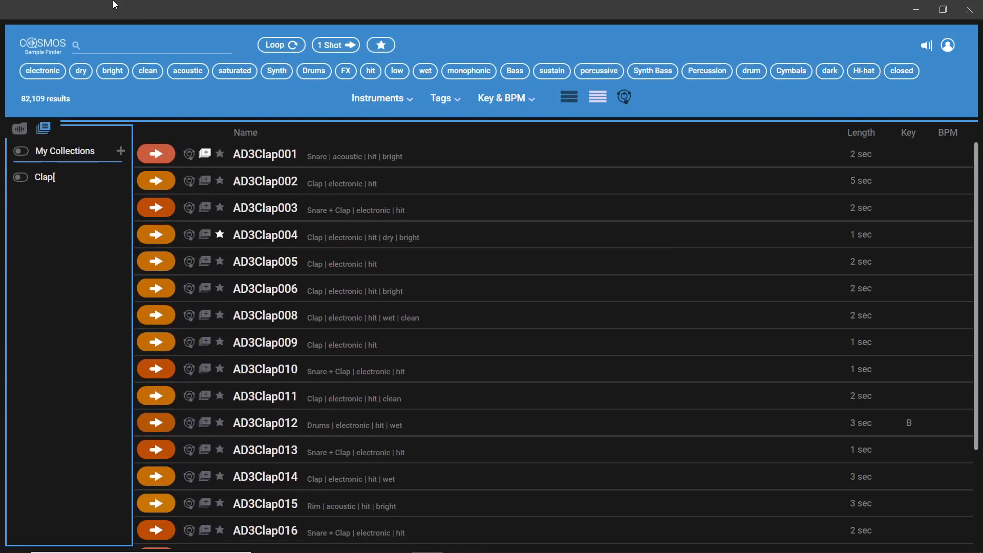
pyautogui.moveTo(124, 14); pyautogui.dragTo(271, 41)
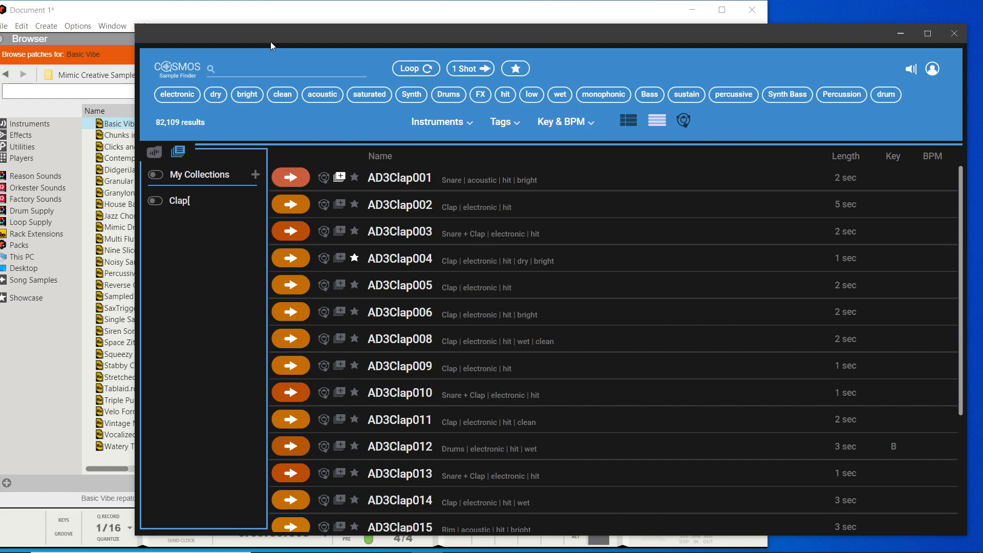